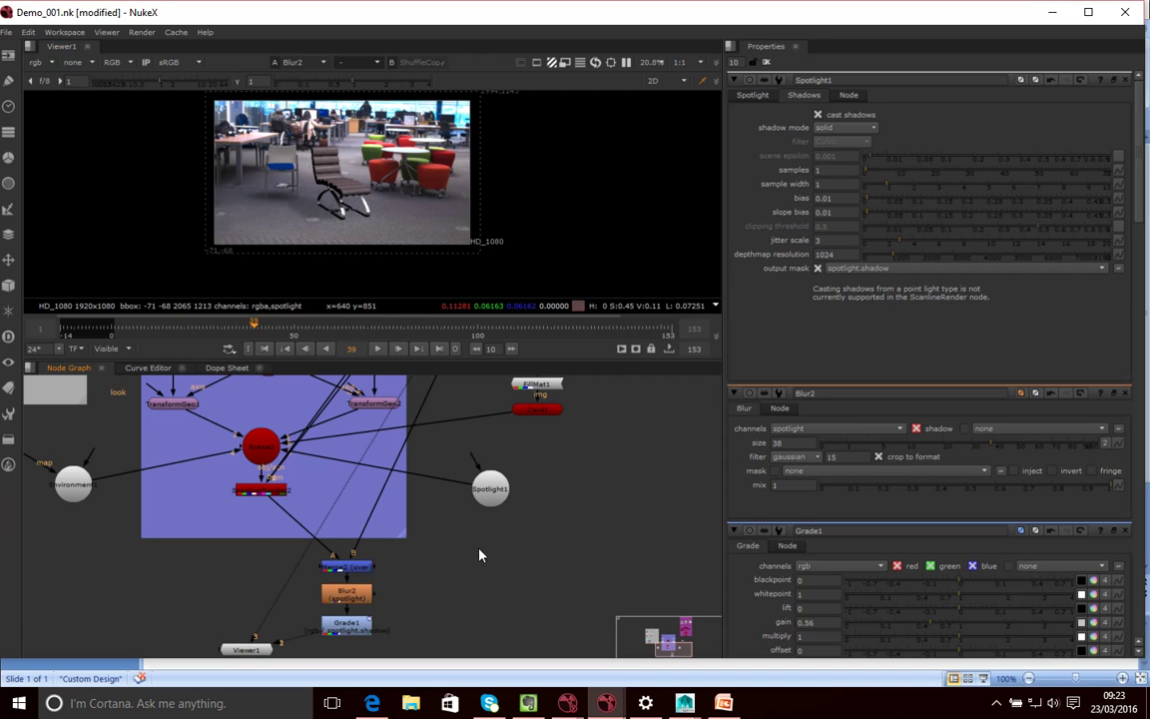
Add an Unpremult node, connect it to the chair's ScanlineRender output, and detach the Merge's A input from the render.
key(Tab)
text(blur)
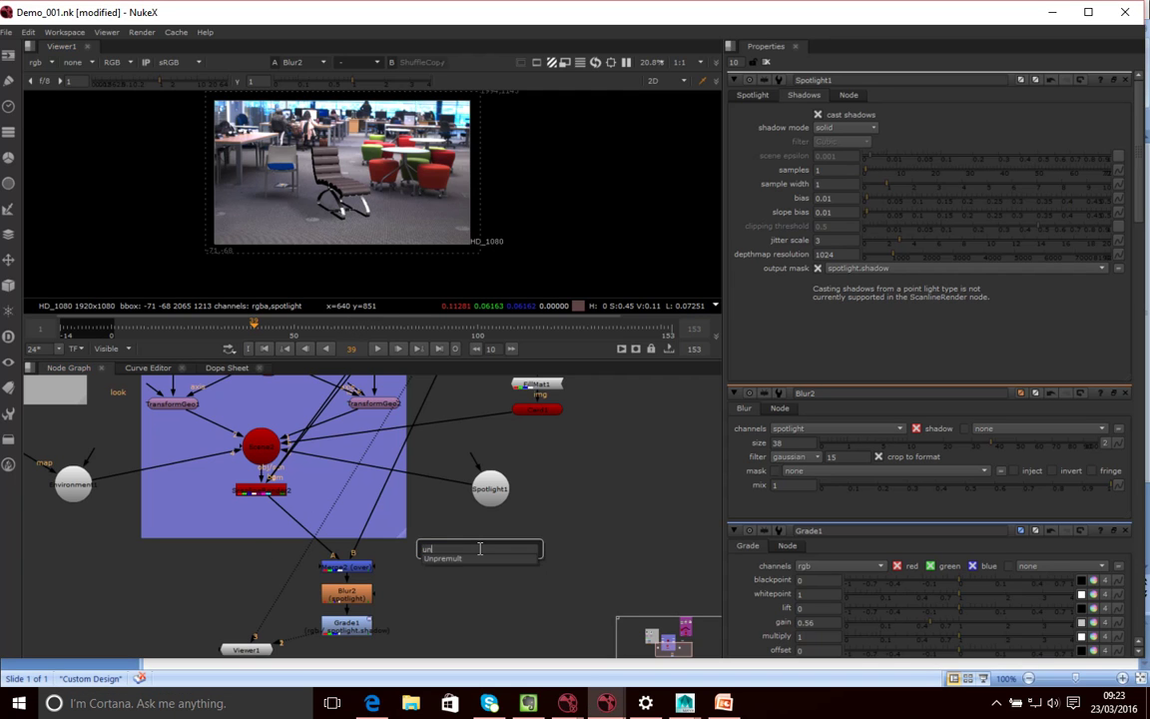
key(Return)
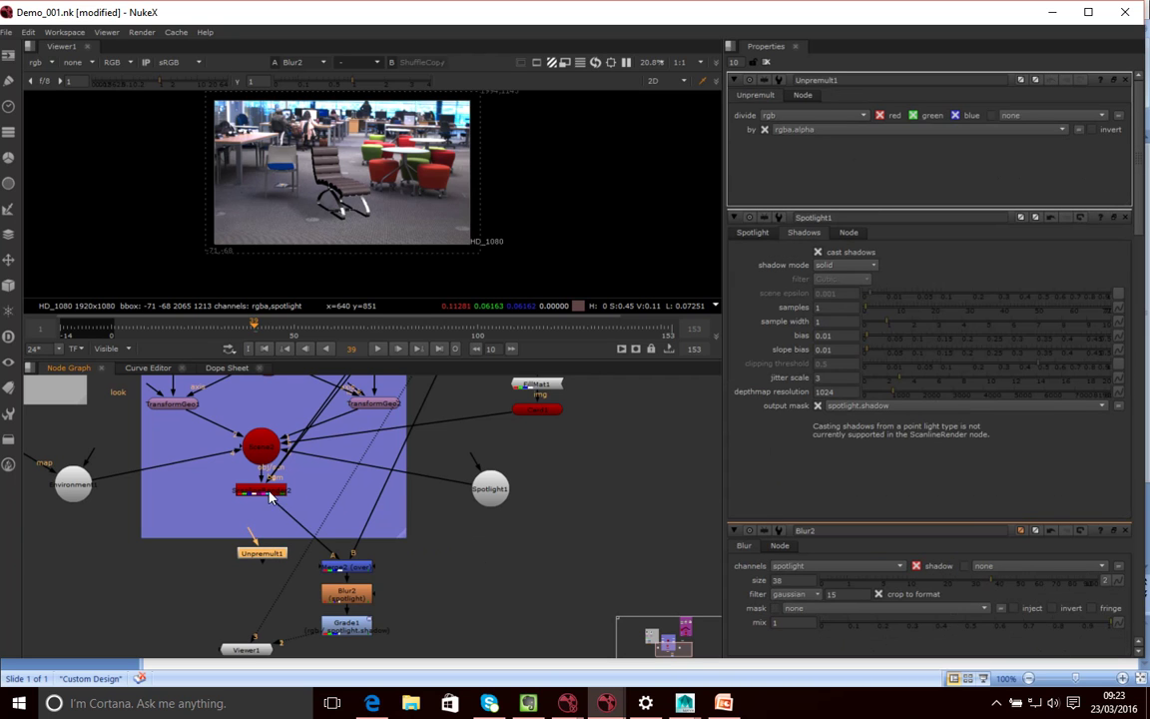
drag(250, 532, 262, 489)
drag(337, 558, 263, 537)
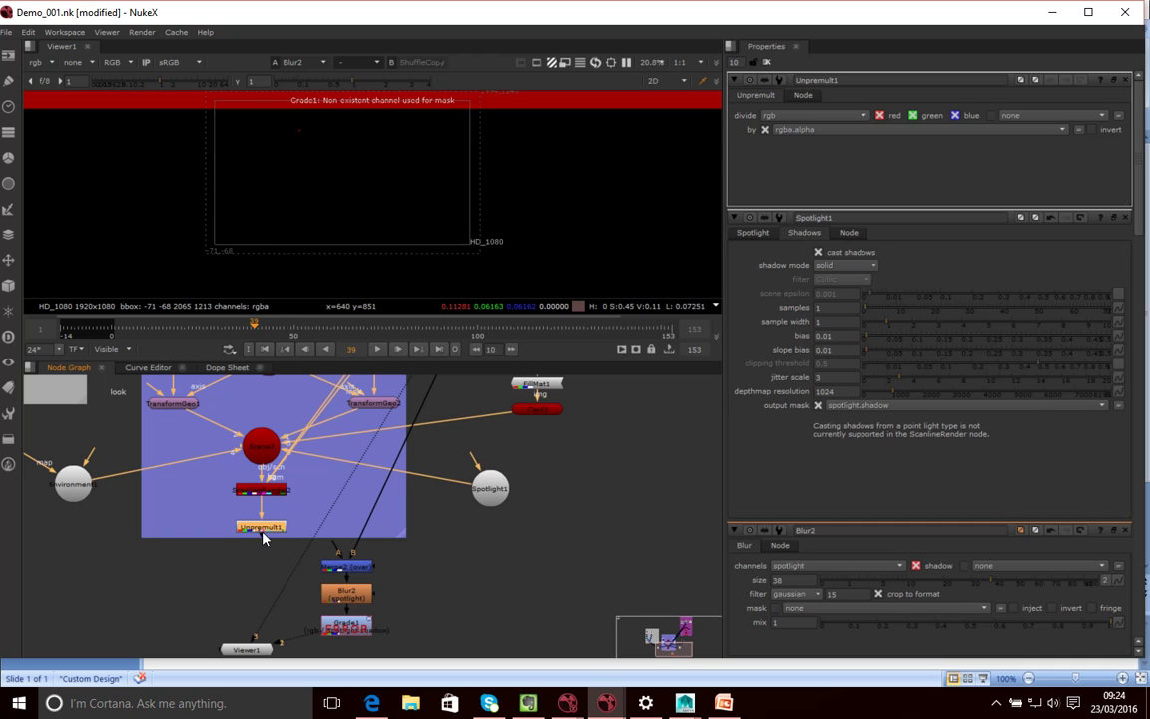
Add a Grade node after the Unpremult and connect it to the Merge's A input.
key(g)
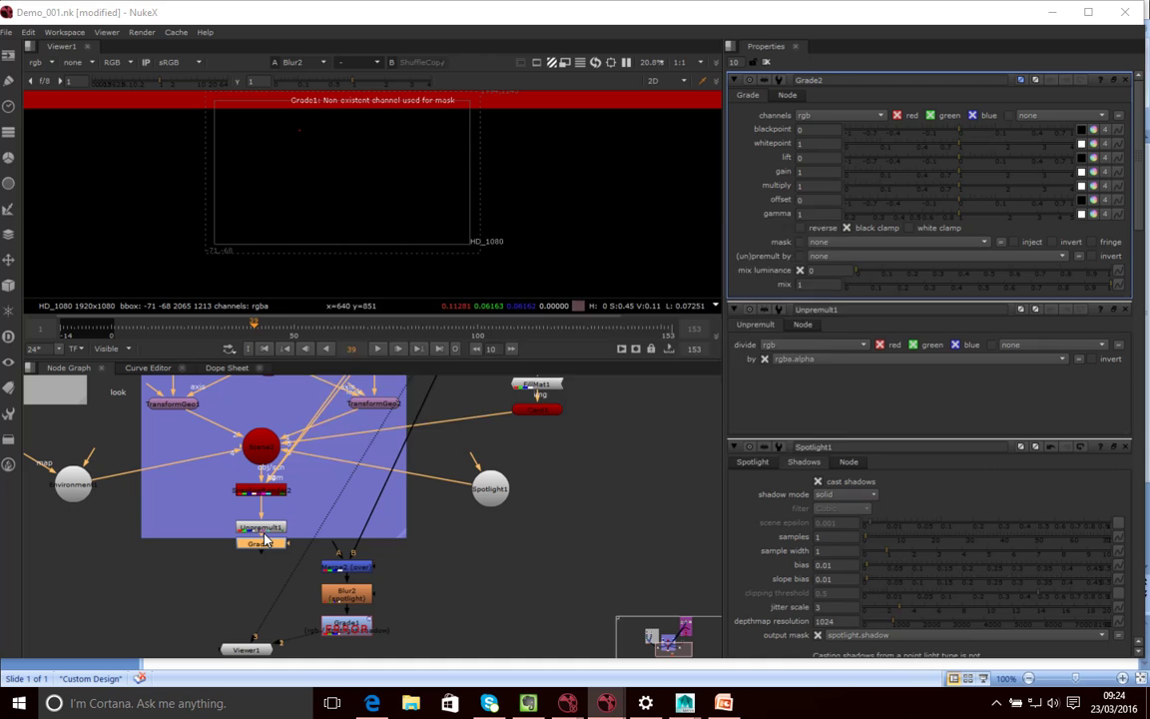
key(r)
click(822, 205)
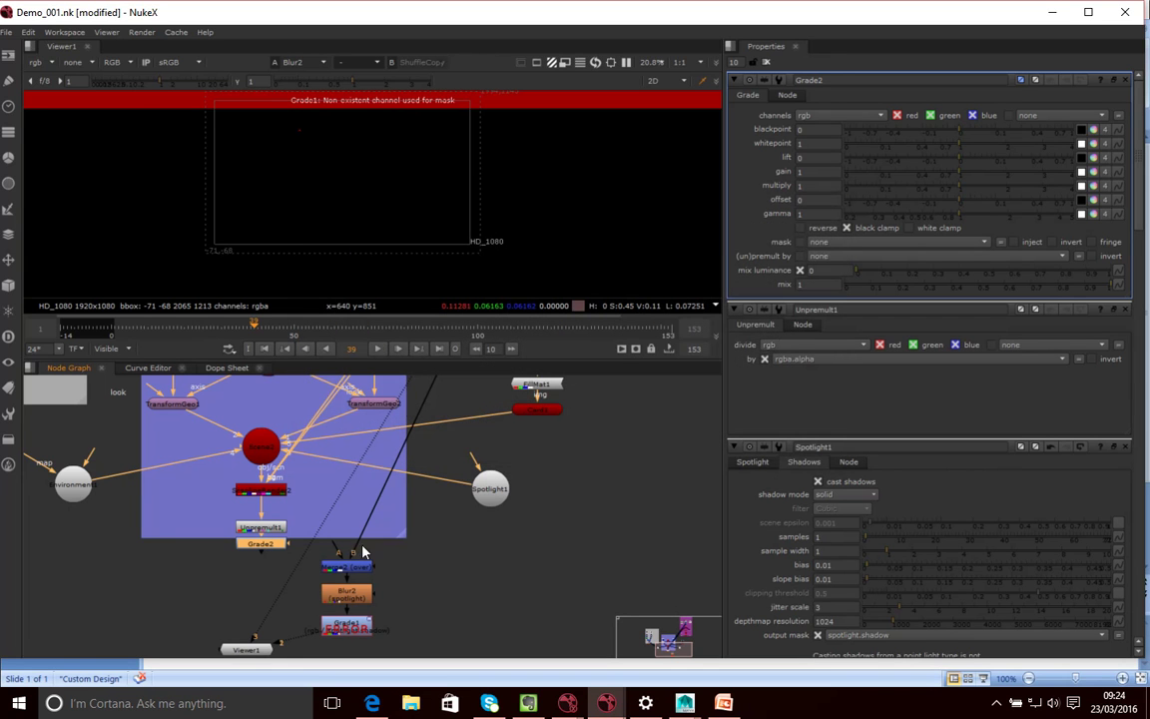
drag(268, 549, 335, 567)
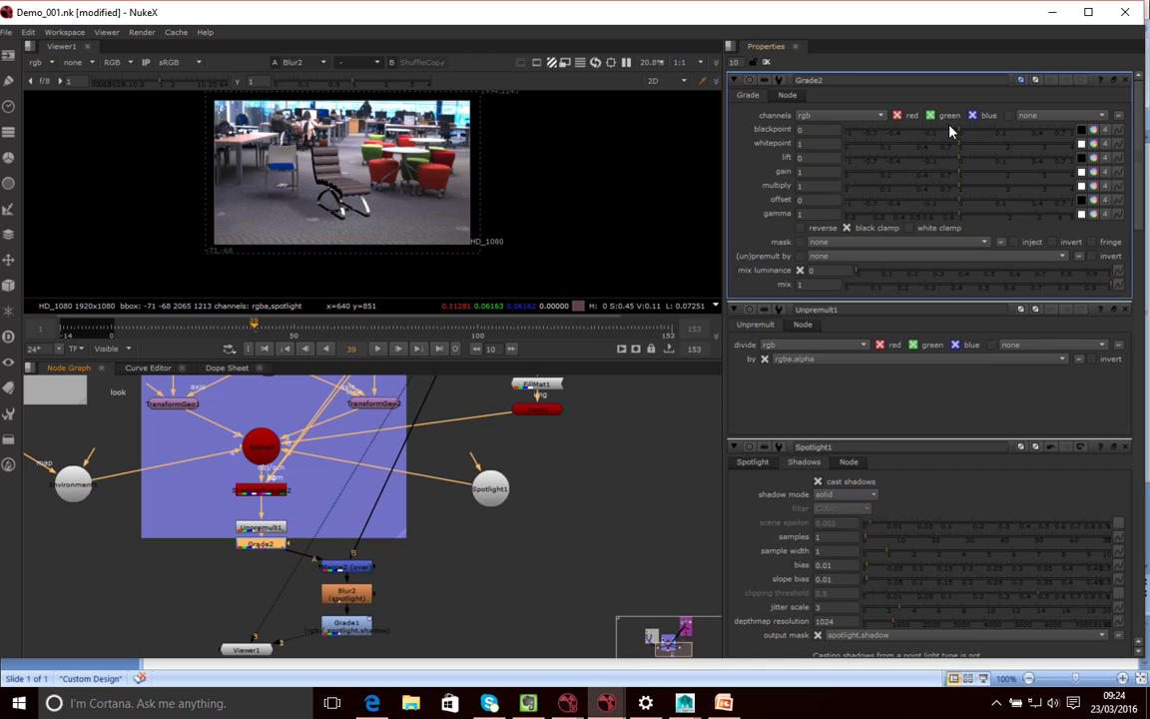
Sample Grade2's blackpoint from a dark area and whitepoint from the bright tabletop, with gain 0.64, multiply 1.02 and gamma 0.89.
click(1081, 132)
ctrl+click(447, 129)
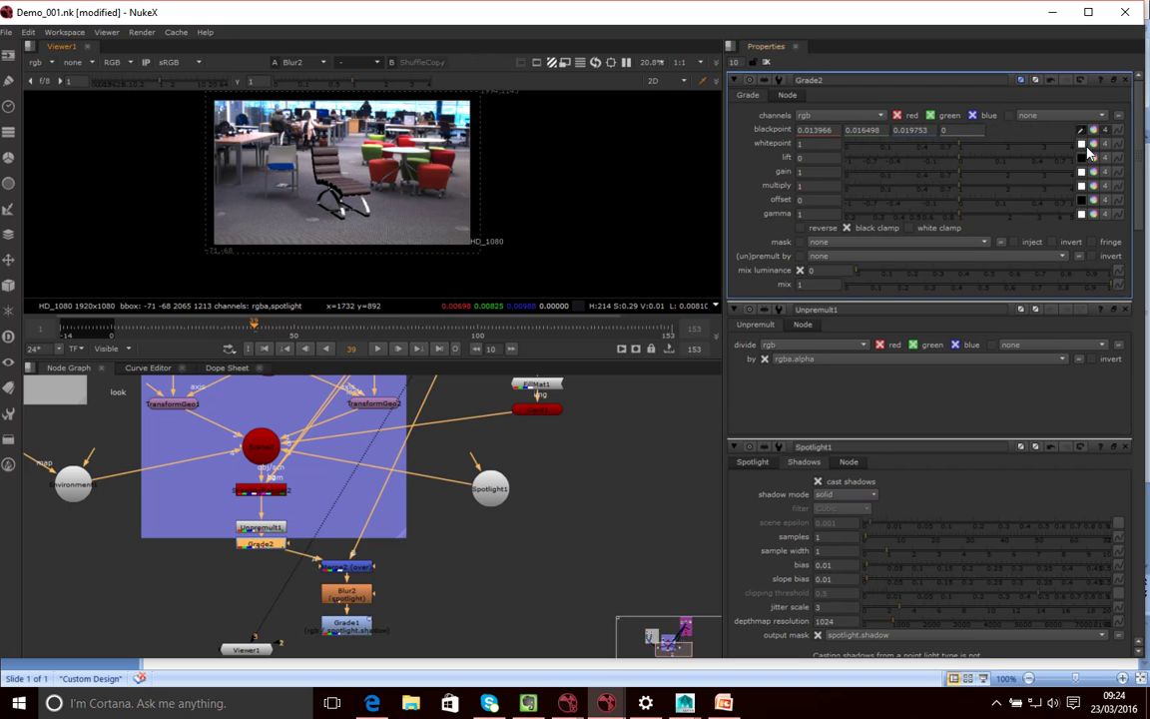
click(1082, 145)
ctrl+click(413, 155)
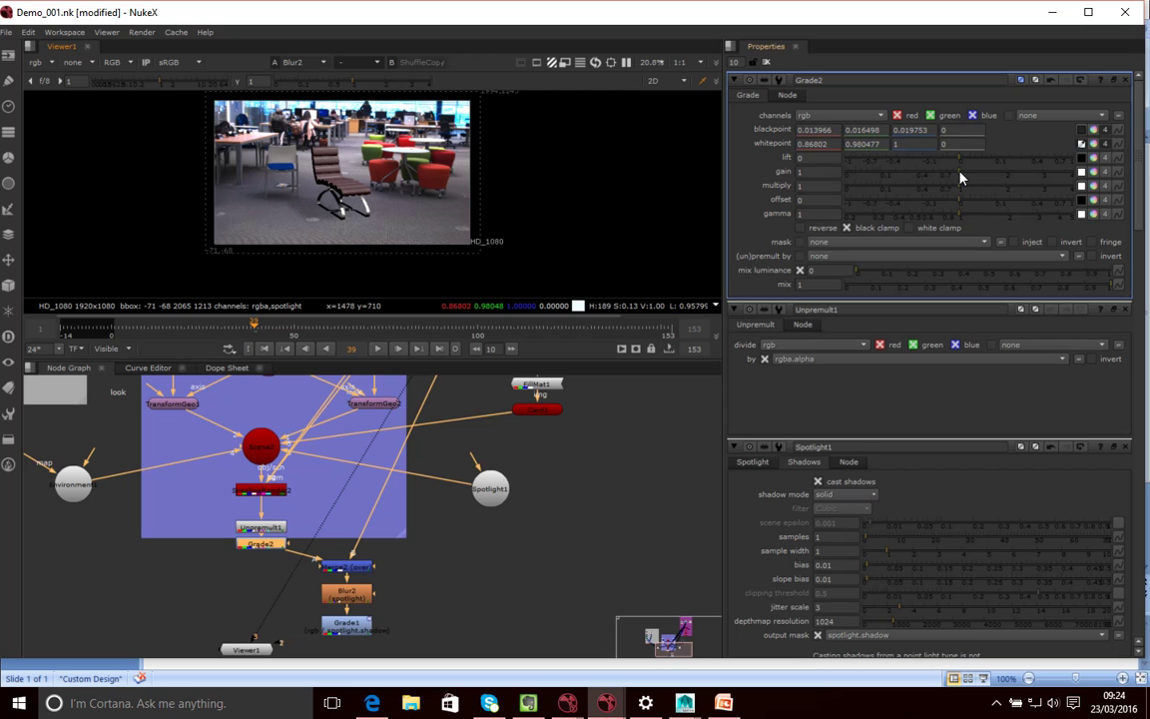
drag(960, 178, 944, 219)
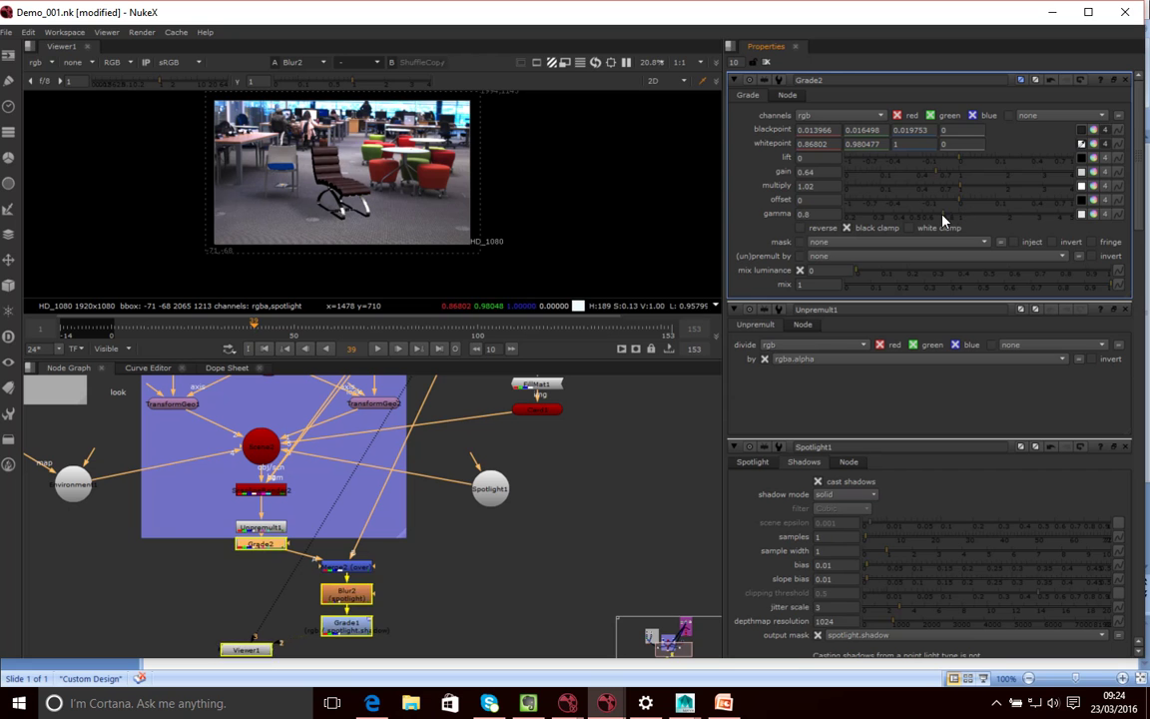
scroll(438, 172, up, 4)
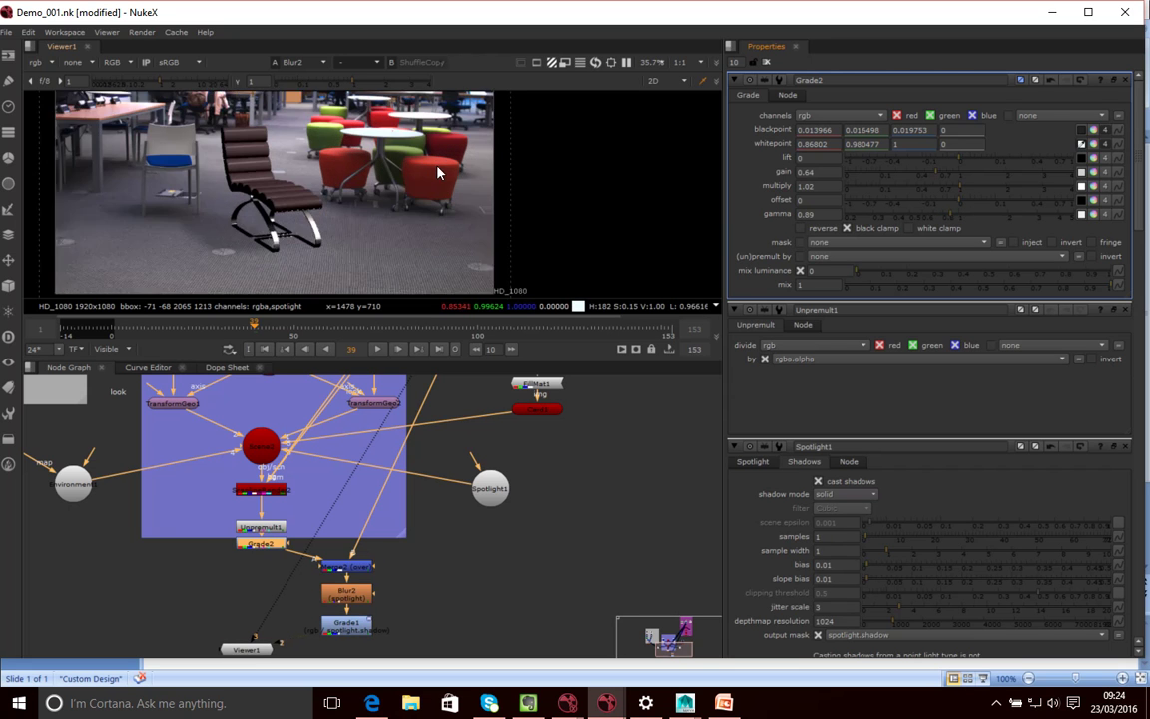
ctrl+drag(440, 178, 360, 179)
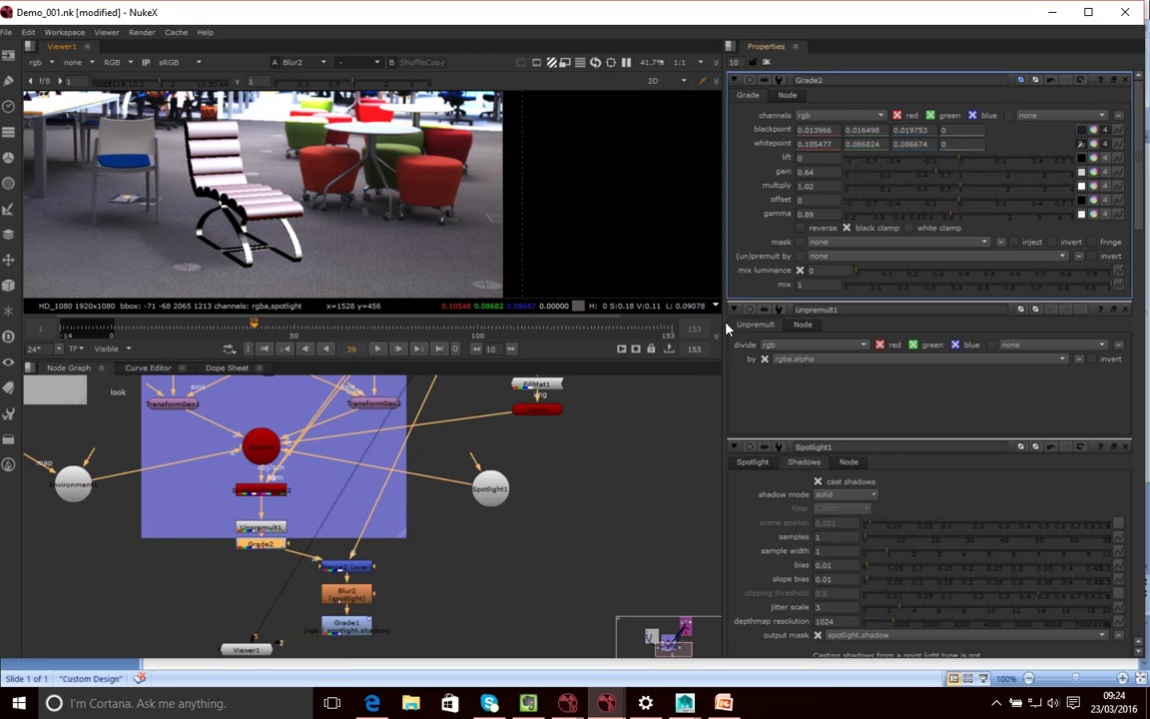
key(ctrl+z)
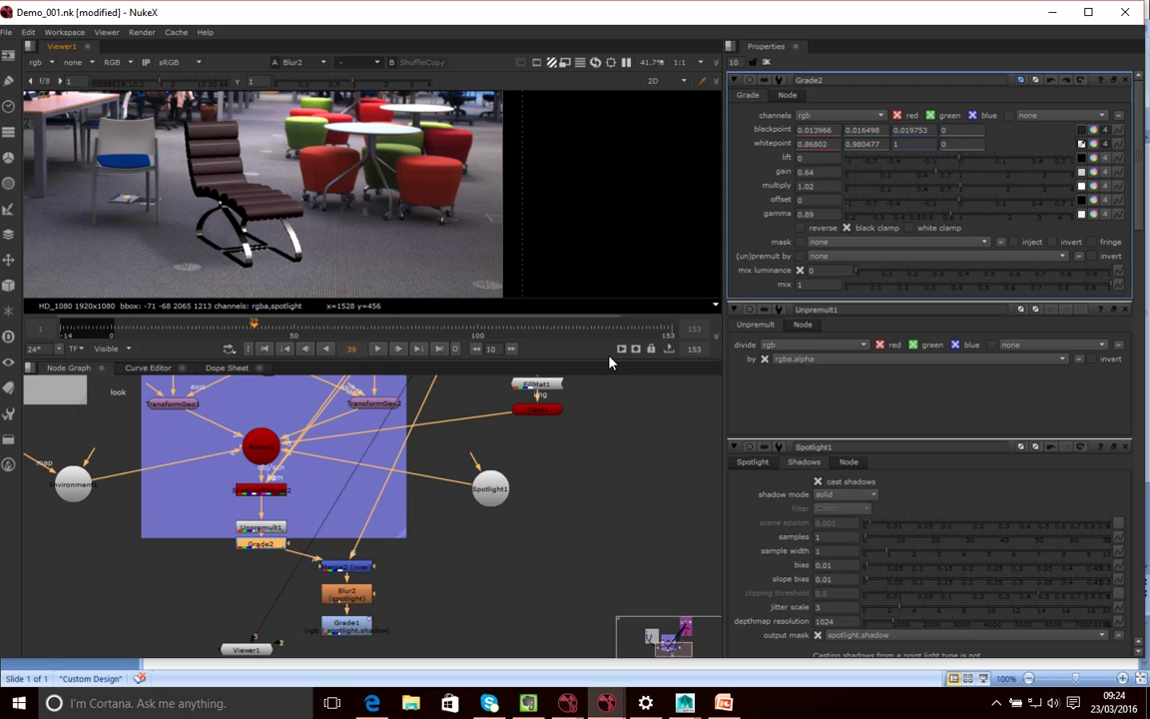
Darken the chair in Grade2 by setting gain to 0.73 and multiply to 0.36.
middle_drag(651, 484, 663, 502)
middle_drag(357, 180, 478, 201)
drag(933, 176, 907, 189)
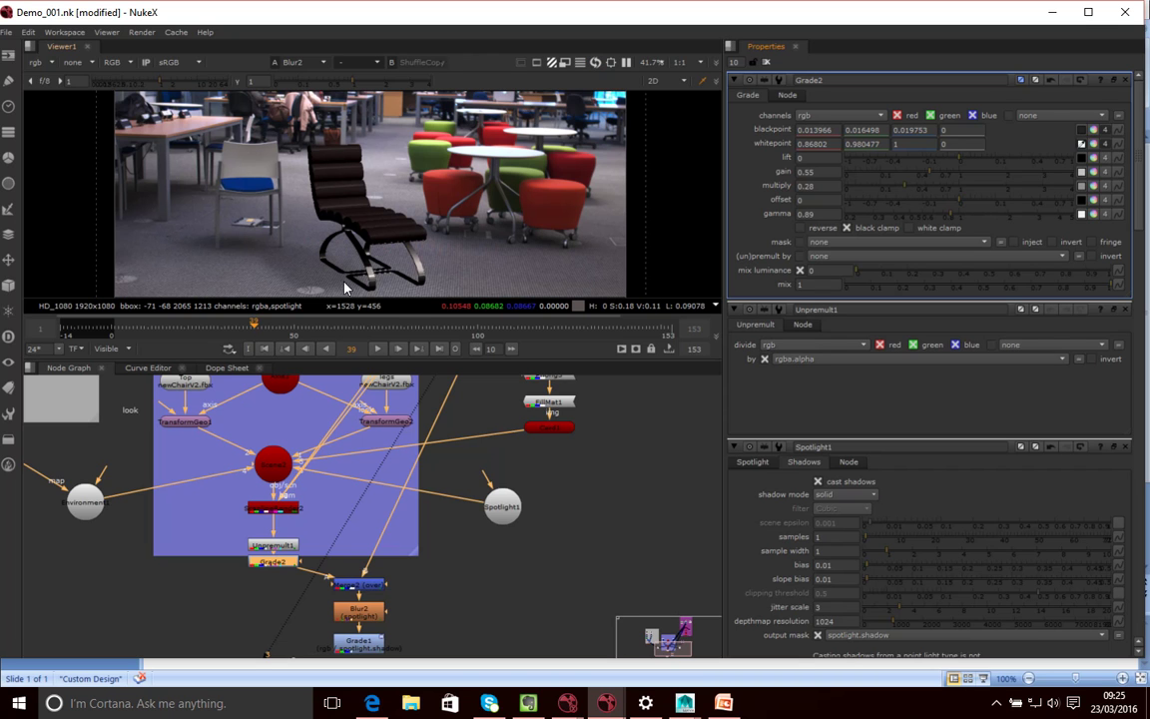
mouse_move(907, 189)
mouse_down()
mouse_move(934, 189)
mouse_move(910, 192)
mouse_up()
mouse_move(931, 177)
mouse_down()
mouse_move(953, 175)
mouse_move(929, 175)
mouse_move(941, 172)
mouse_up()
middle_drag(456, 214, 430, 200)
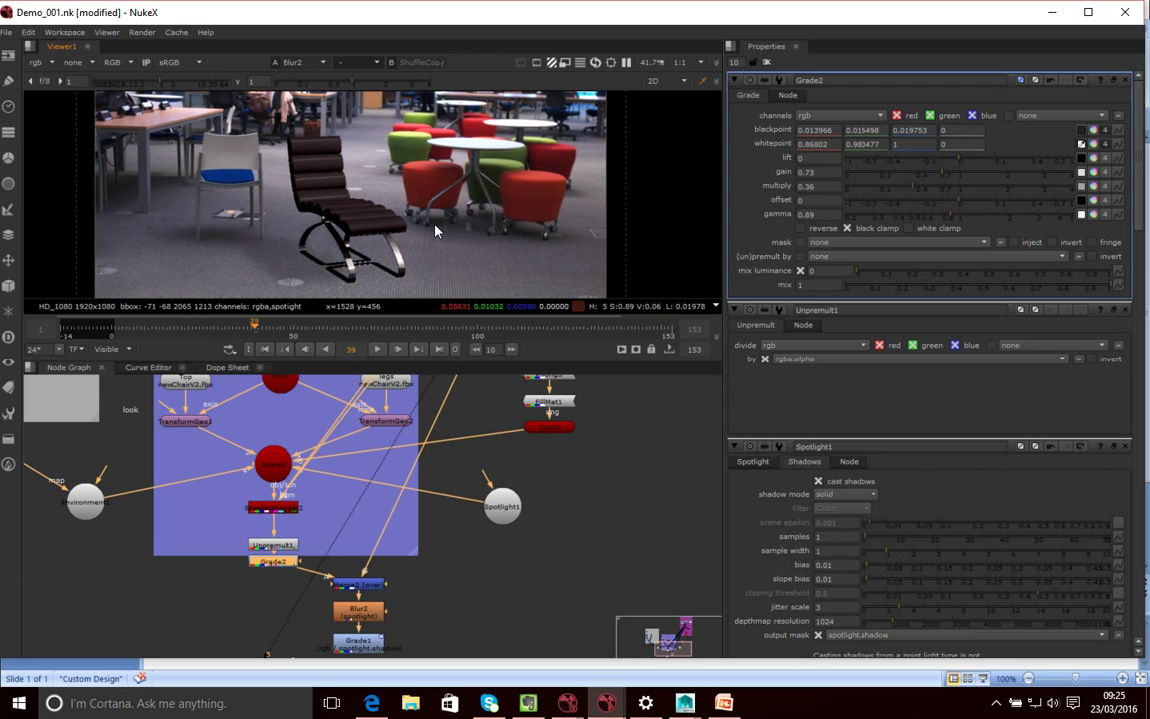
Insert a Blur node between the Unpremult and Grade2, with Grade2 placed below it.
mouse_move(273, 561)
mouse_down()
mouse_move(278, 591)
mouse_move(277, 549)
mouse_up()
click(283, 566)
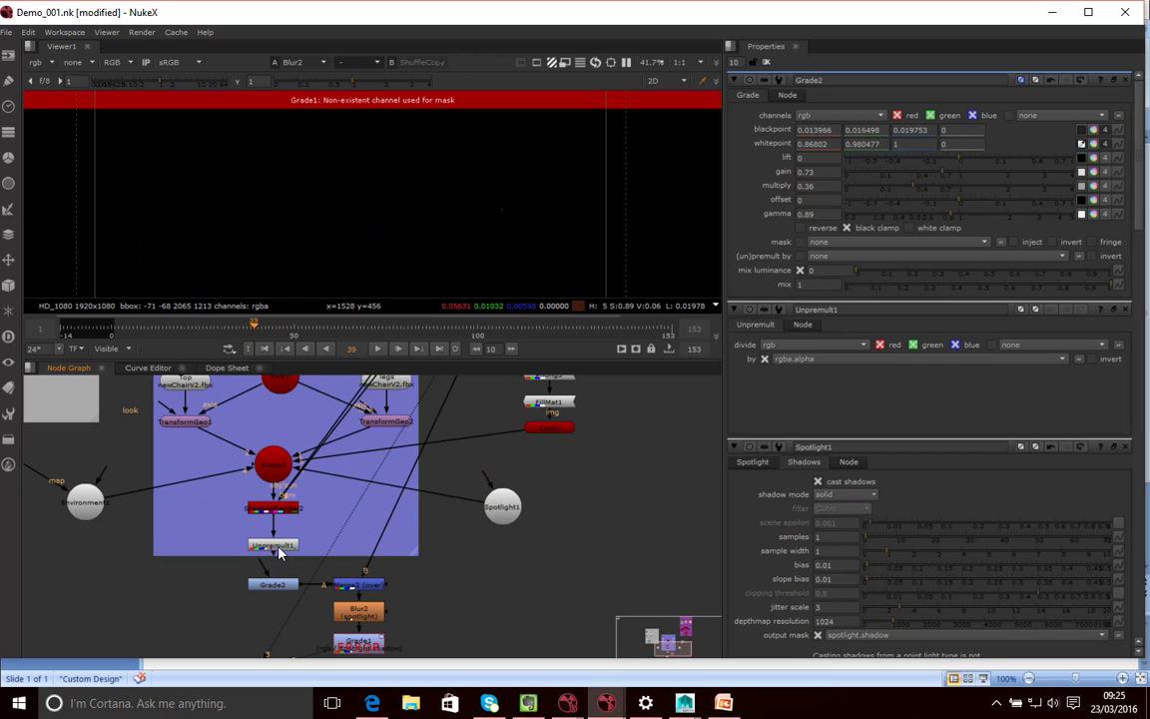
key(b)
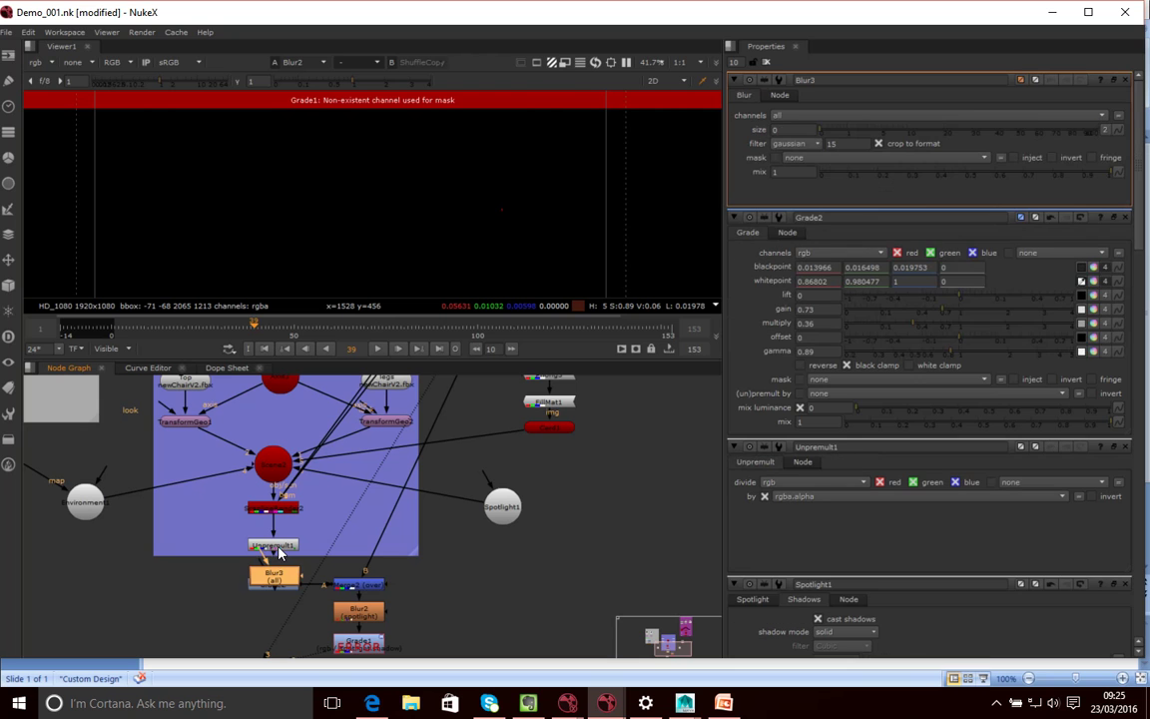
click(267, 595)
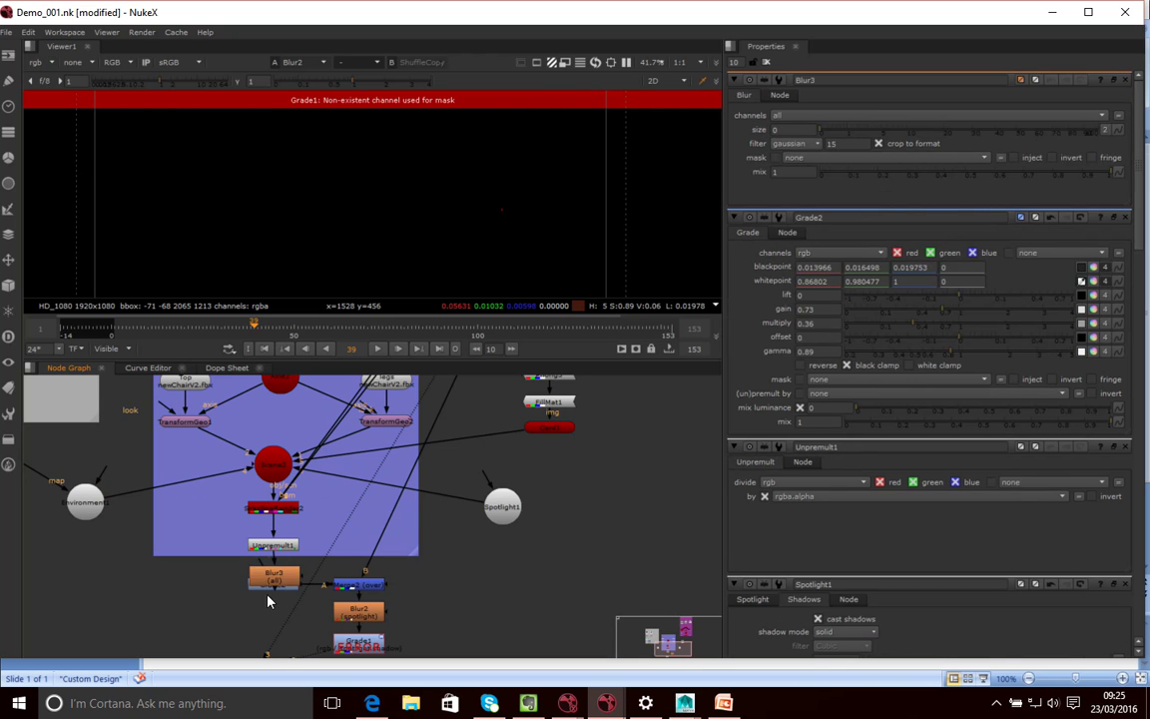
drag(262, 587, 266, 612)
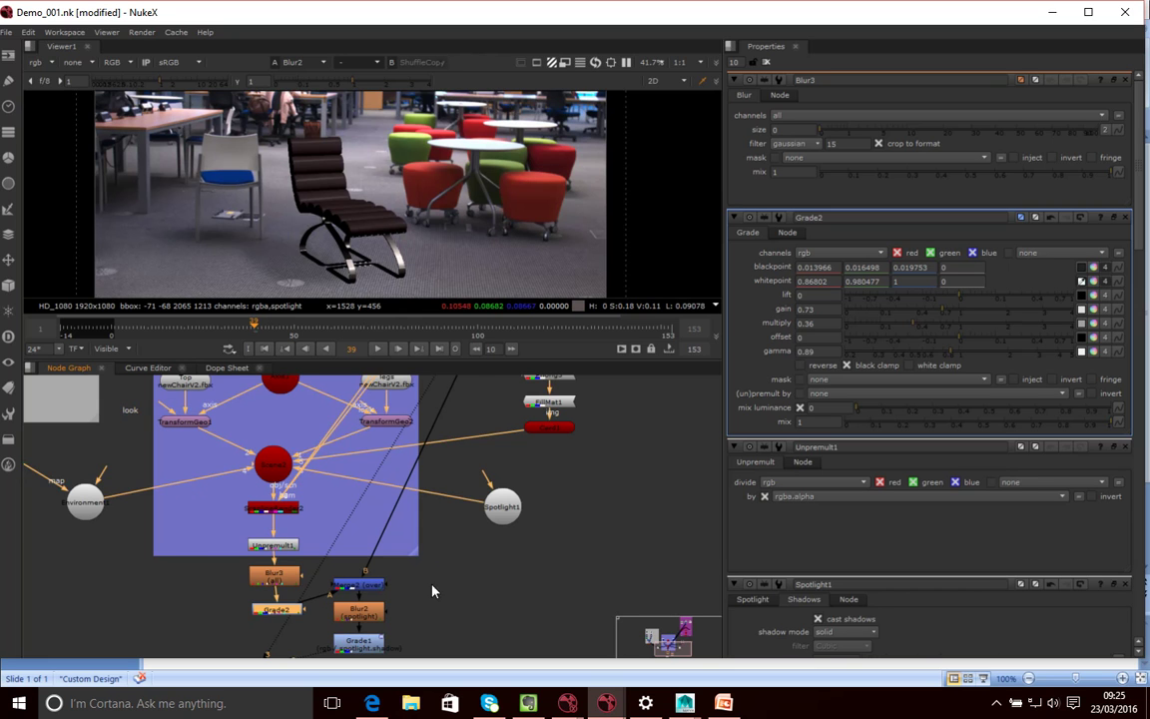
Move the Merge, Blur2, Grade1 and Viewer nodes to make room in the graph, and set Blur3's size to 1.6.
scroll(448, 584, down, 2)
drag(455, 647, 396, 612)
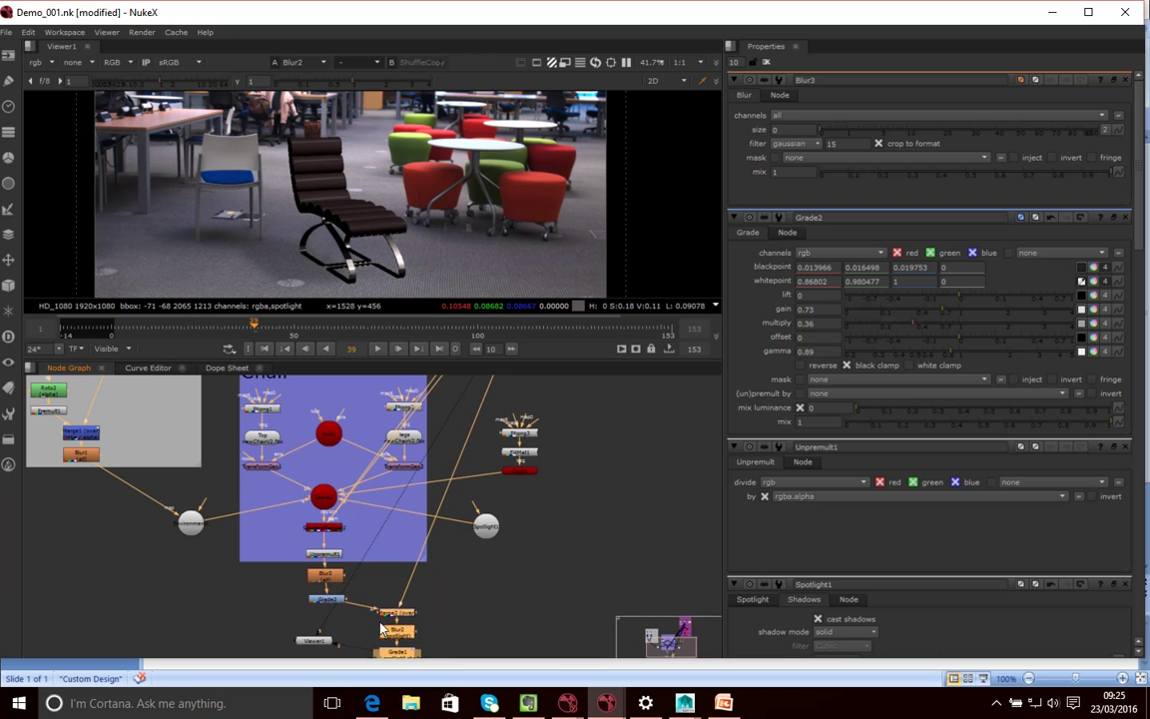
drag(324, 641, 327, 666)
click(330, 572)
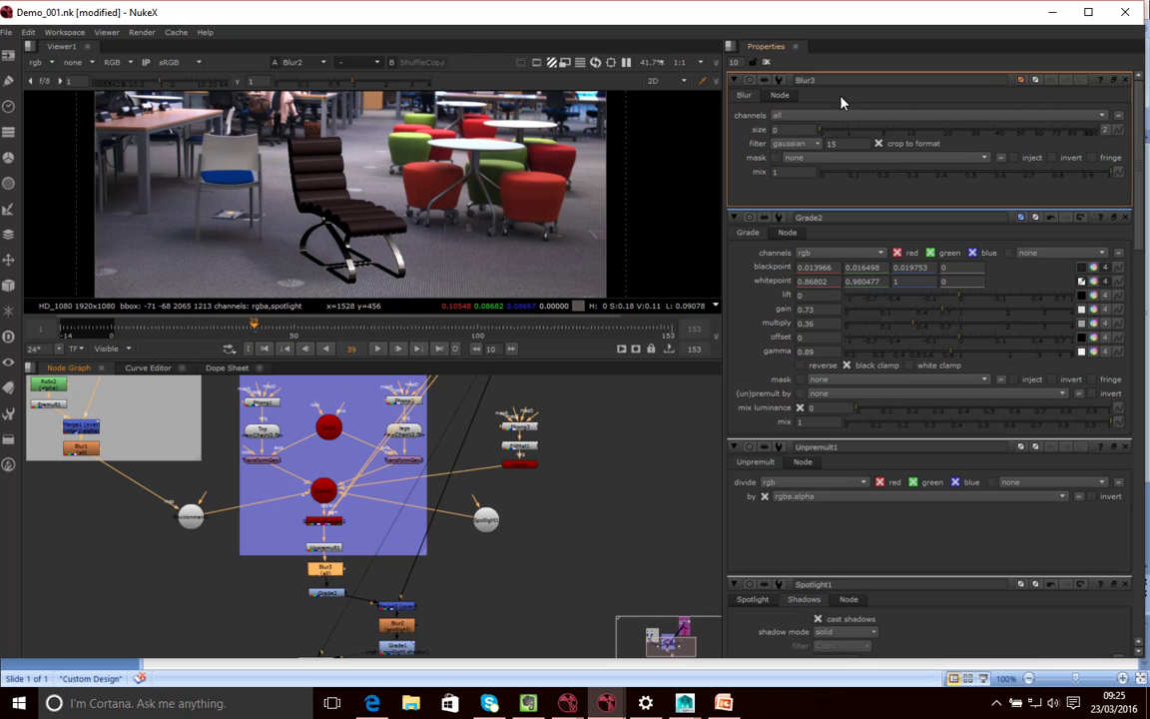
drag(821, 127, 856, 143)
Set the gain of the shadow-masked Grade1 to 0.42 and check the composite at frames 74 and 13.
double_click(412, 646)
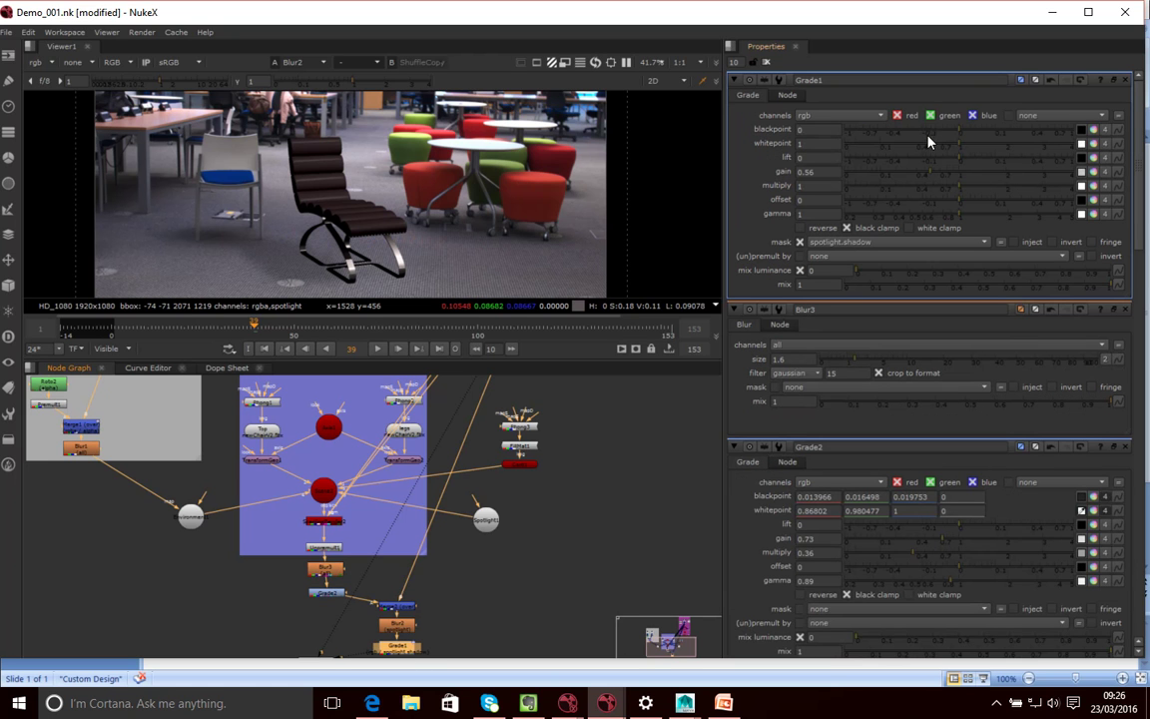
drag(930, 178, 918, 178)
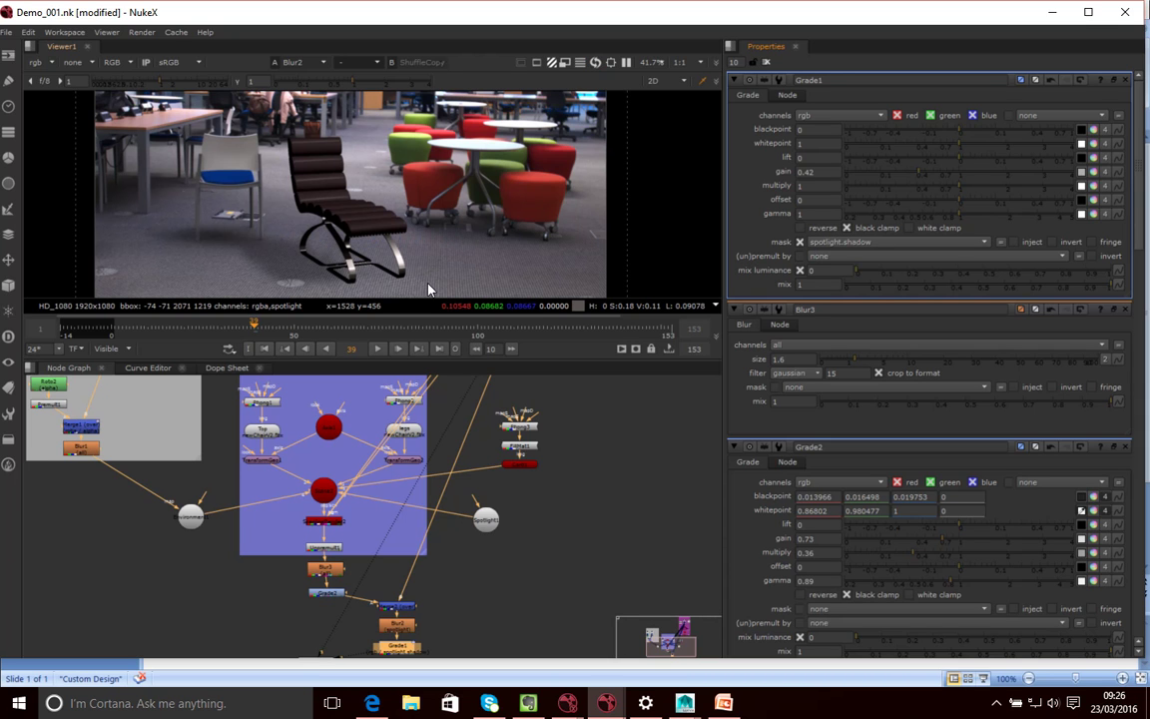
drag(217, 335, 384, 329)
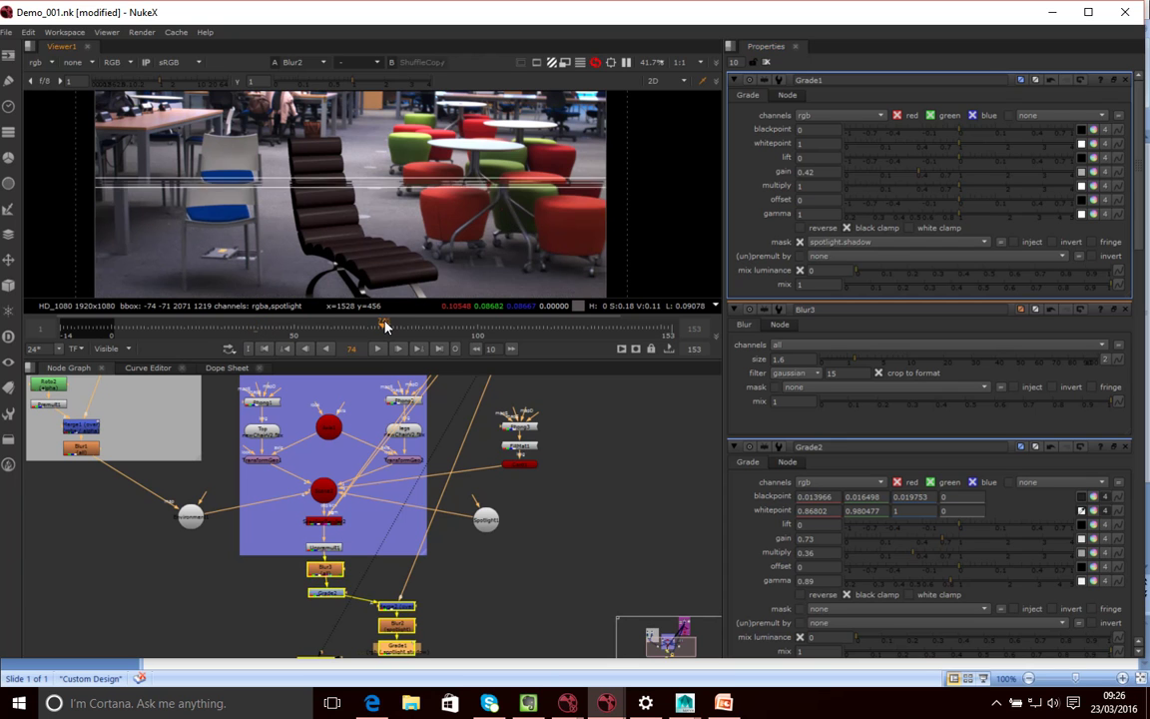
drag(385, 327, 158, 327)
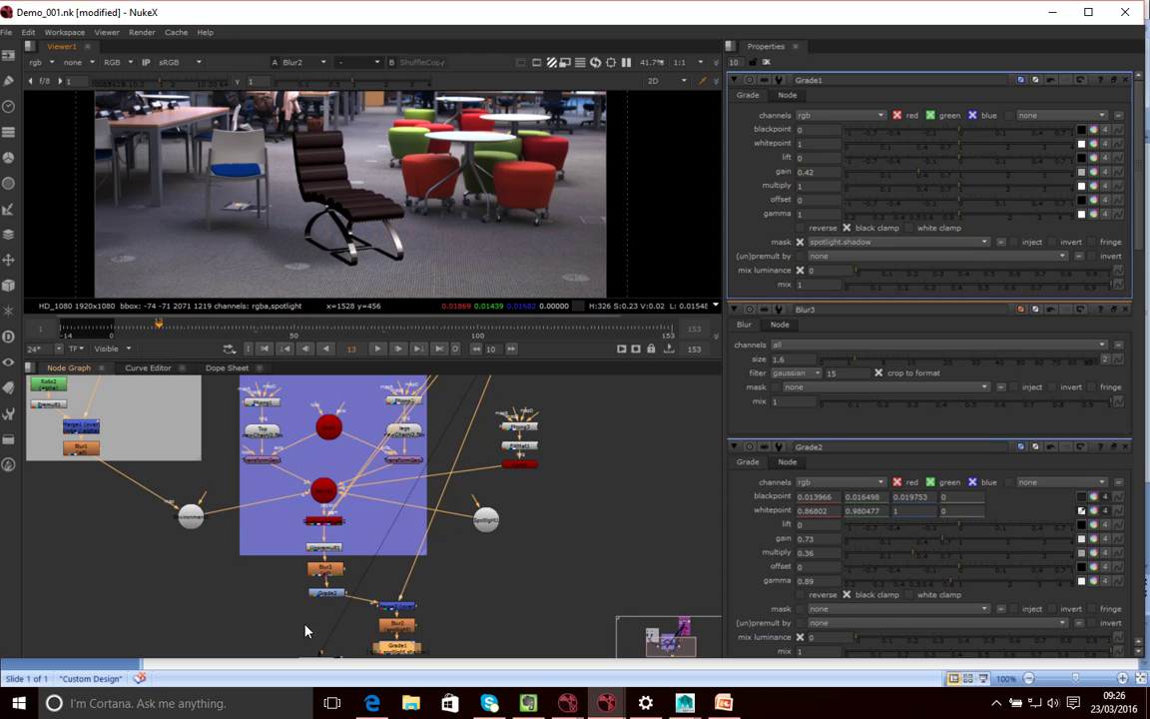
Insert a Saturation node between Grade2 and the Merge's A input, and set its saturation to 0.66.
click(324, 593)
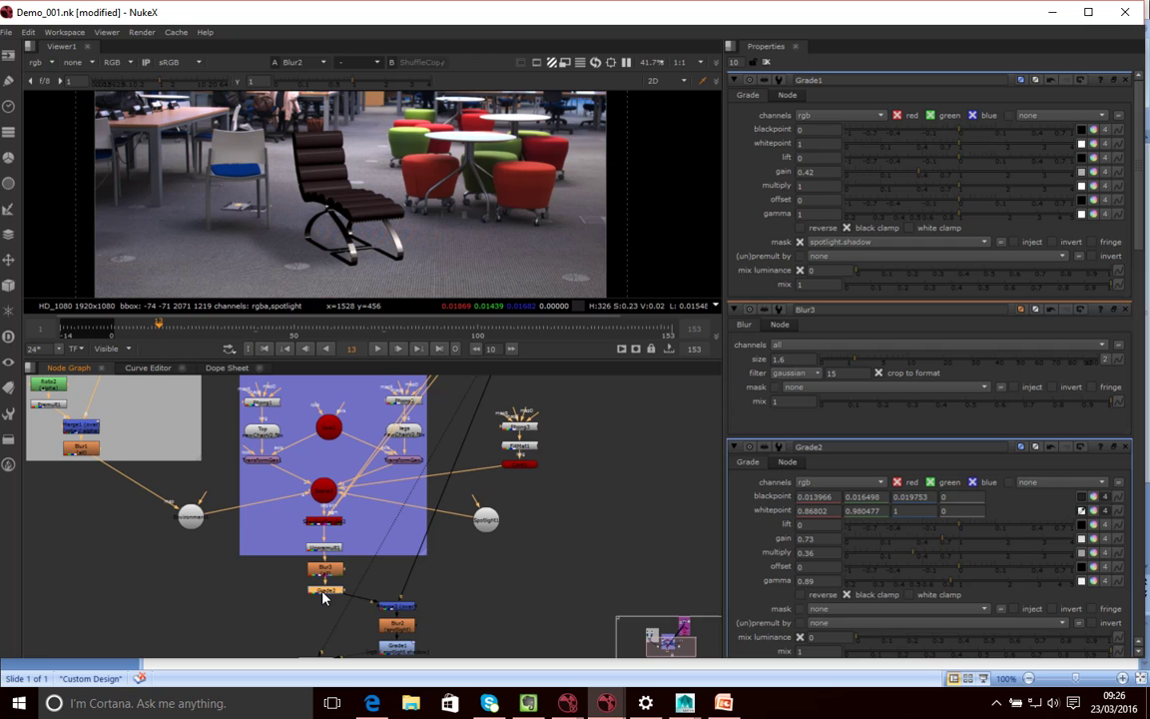
click(305, 640)
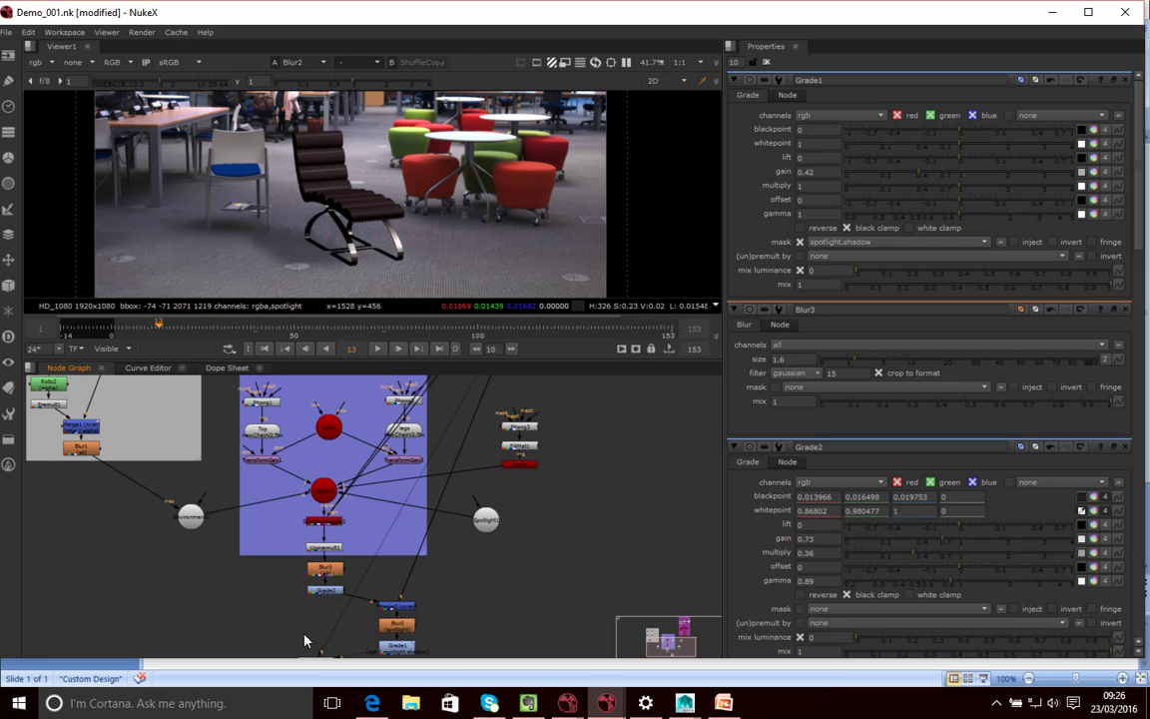
key(Tab)
text(sa)
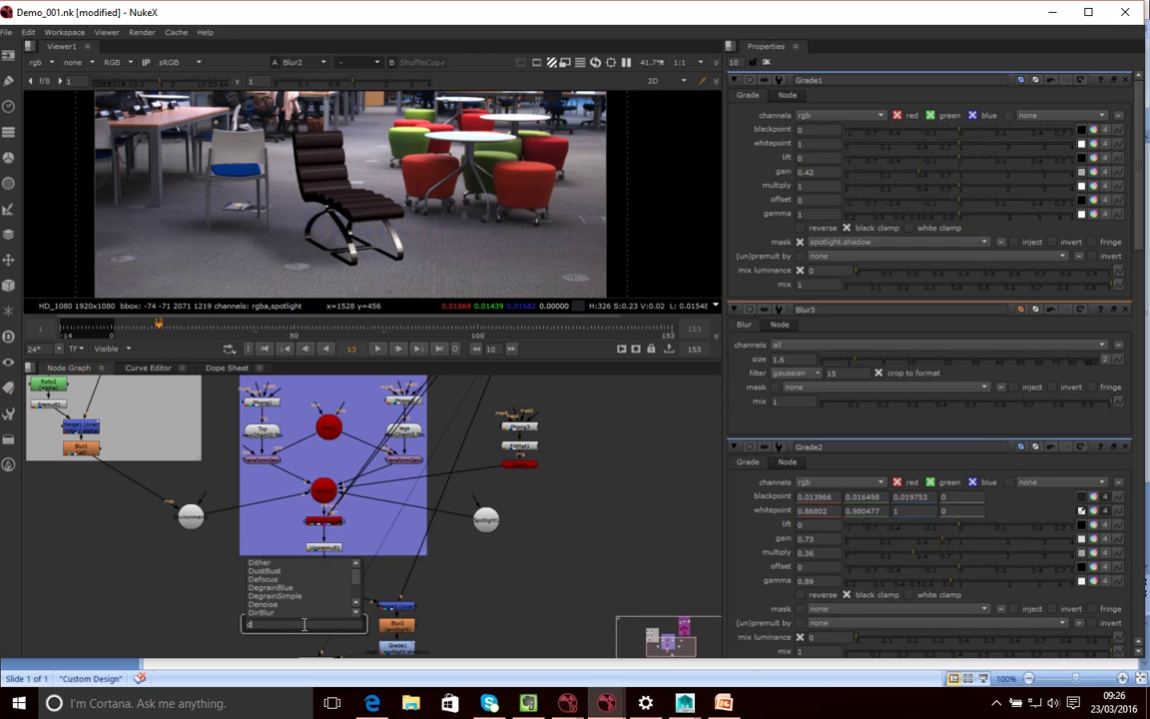
click(285, 633)
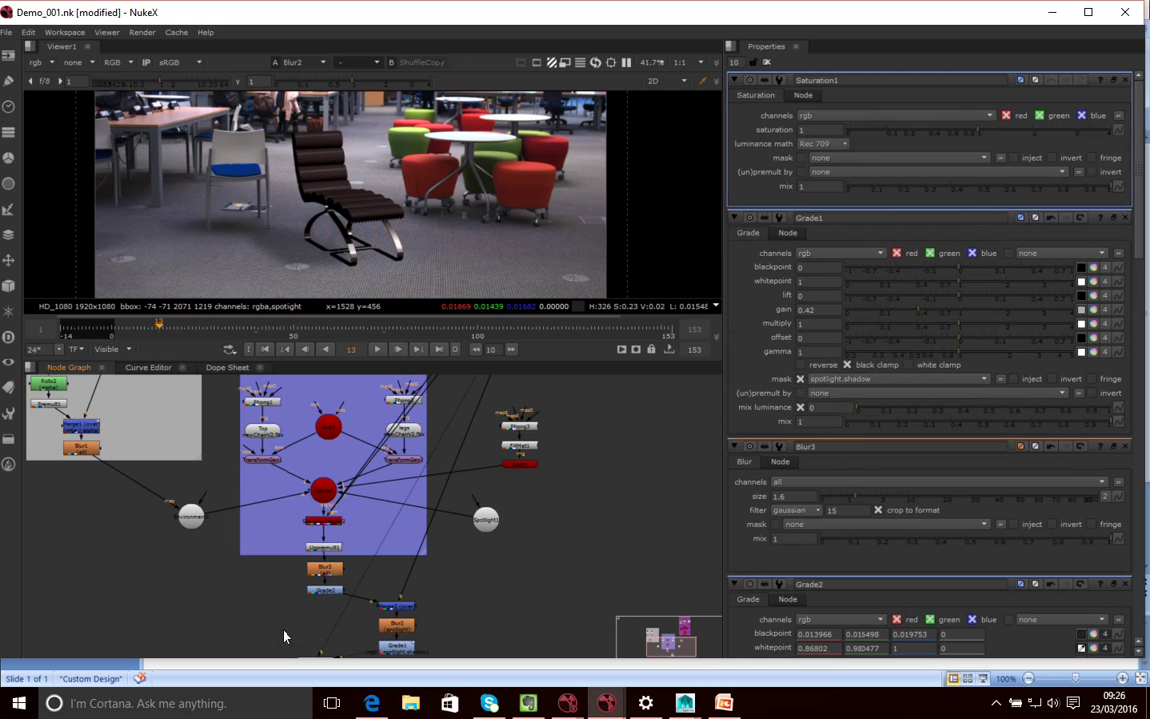
drag(298, 621, 328, 591)
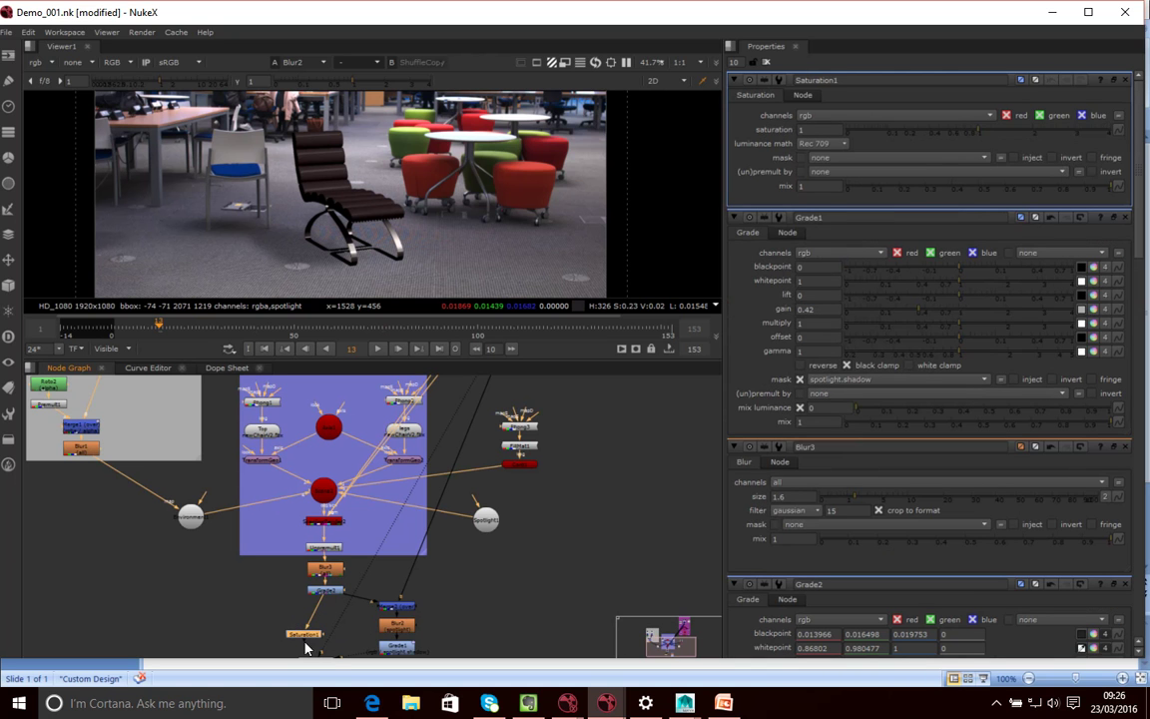
click(366, 611)
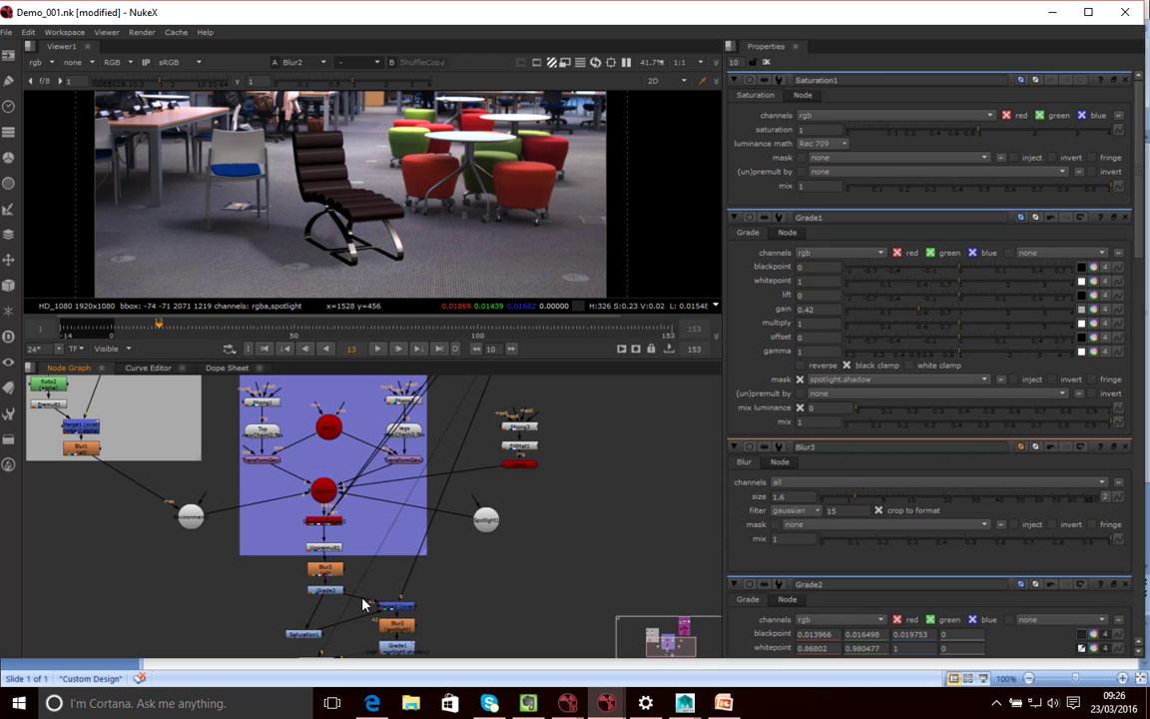
drag(317, 642, 343, 608)
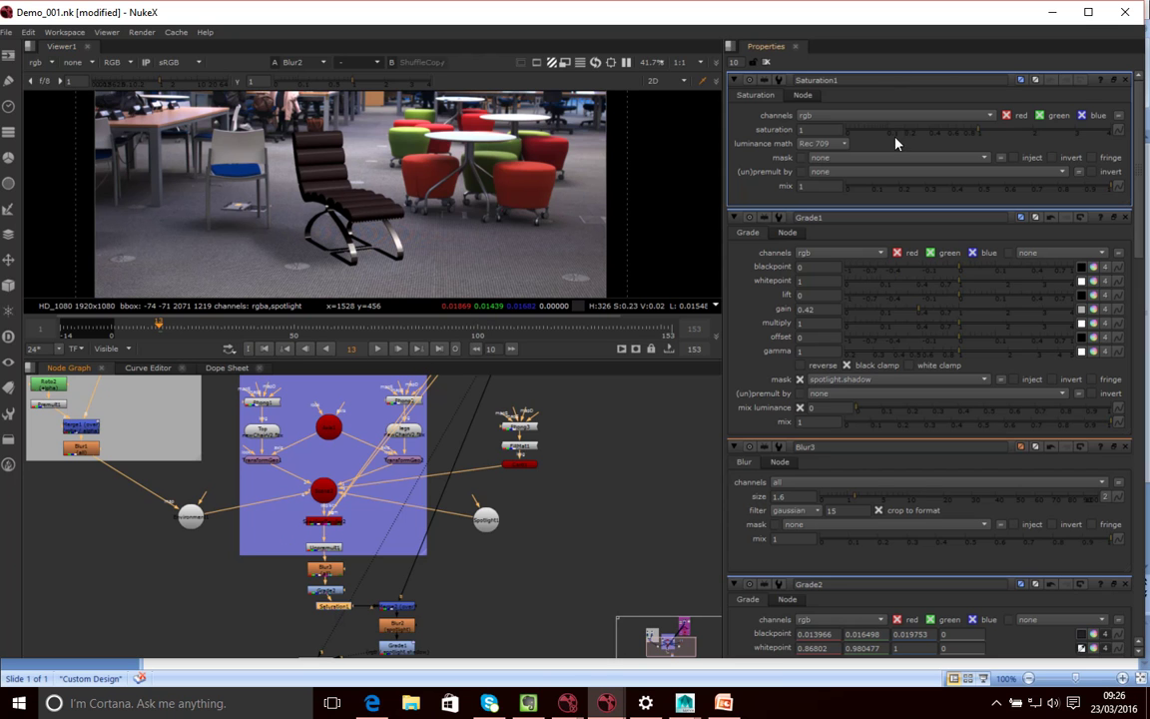
drag(976, 133, 953, 139)
click(293, 667)
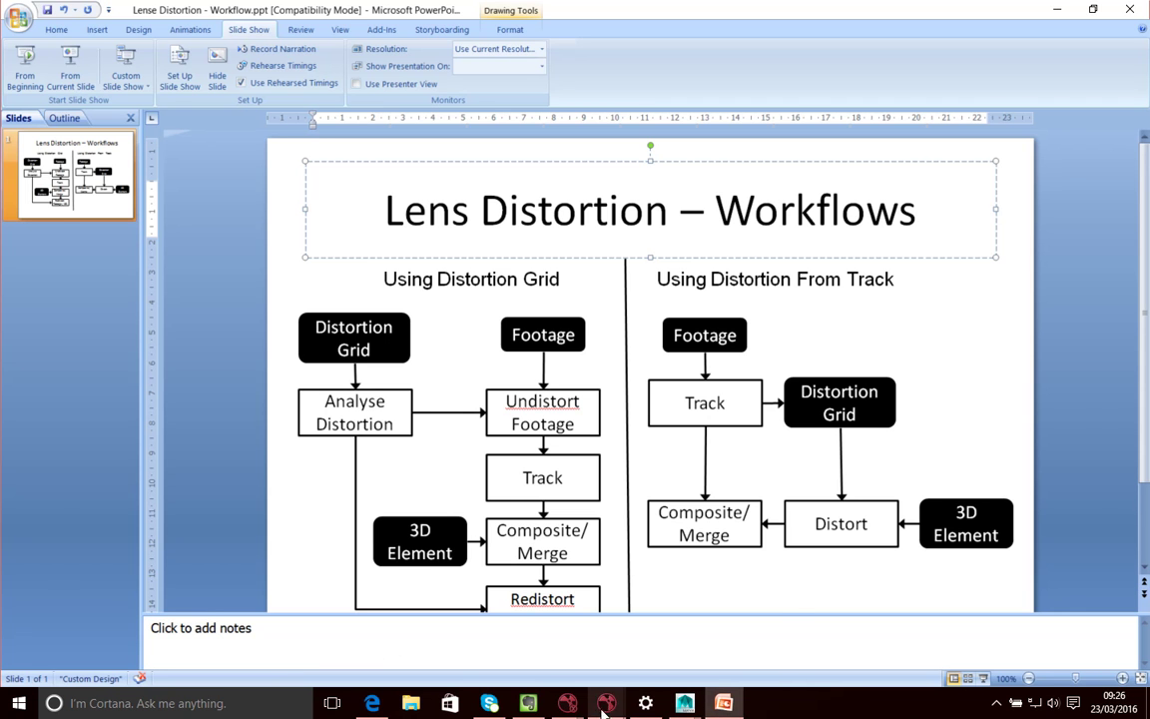
mouse_move(604, 702)
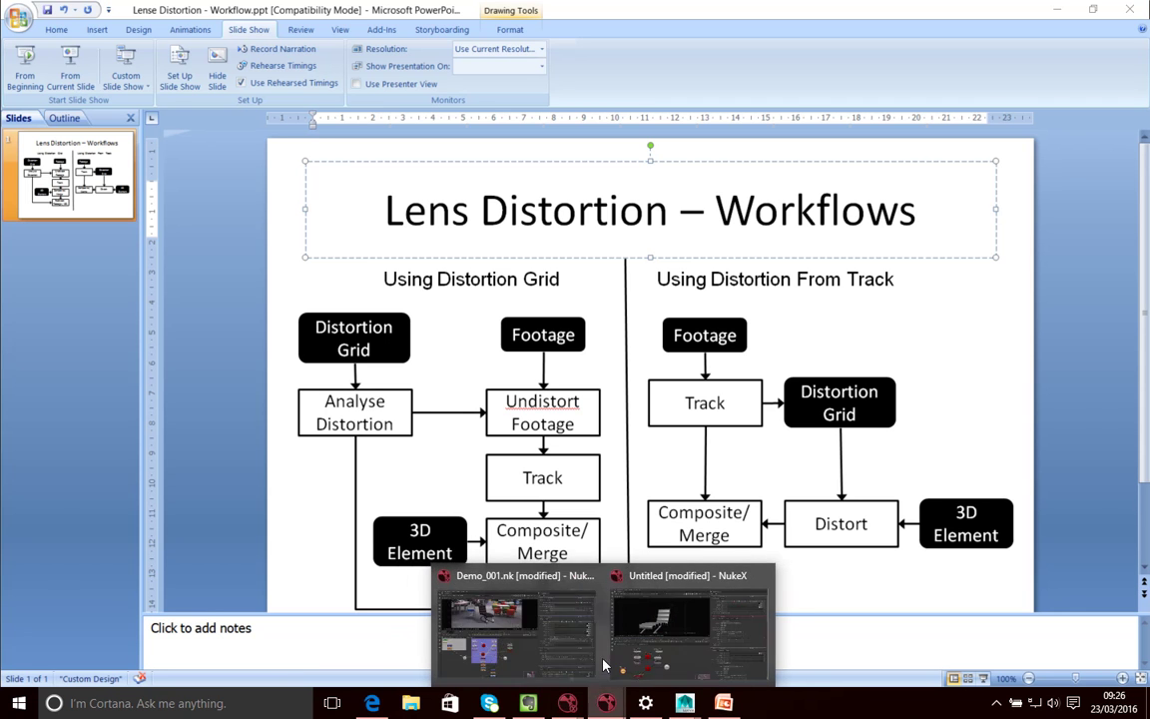
click(524, 614)
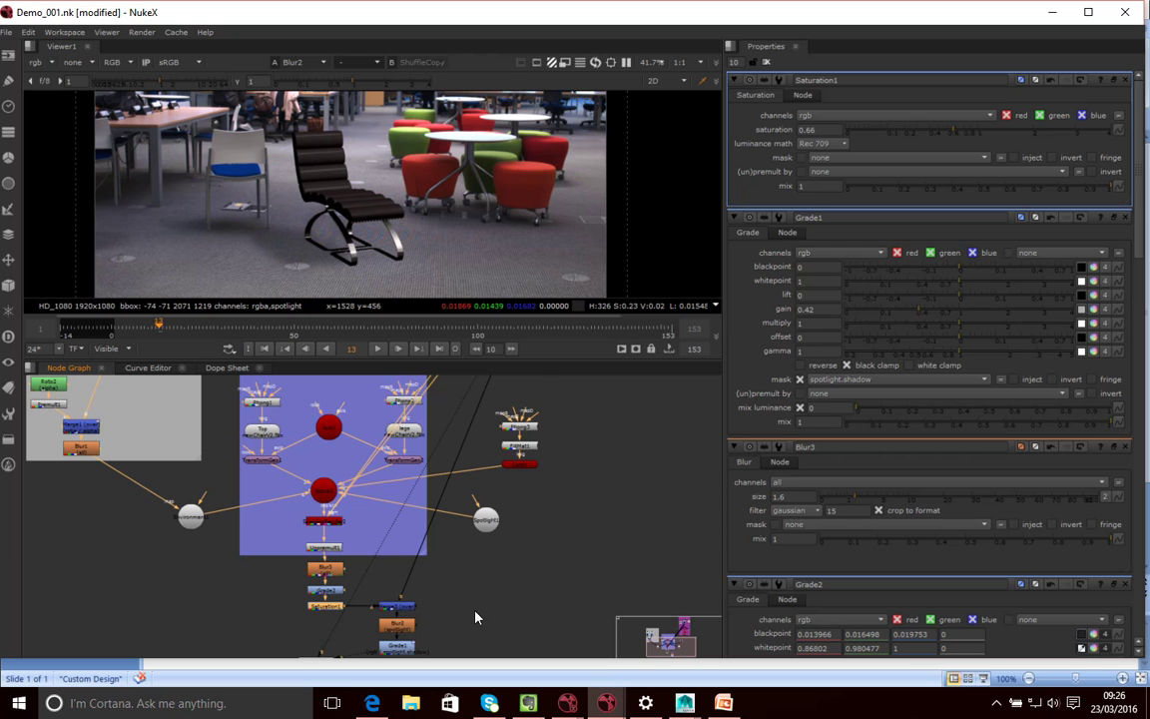
Move the Merge, Blur2, Grade1 and Viewer nodes further down to leave space below the Saturation node.
middle_drag(481, 604, 483, 492)
drag(480, 599, 390, 563)
drag(319, 548, 323, 600)
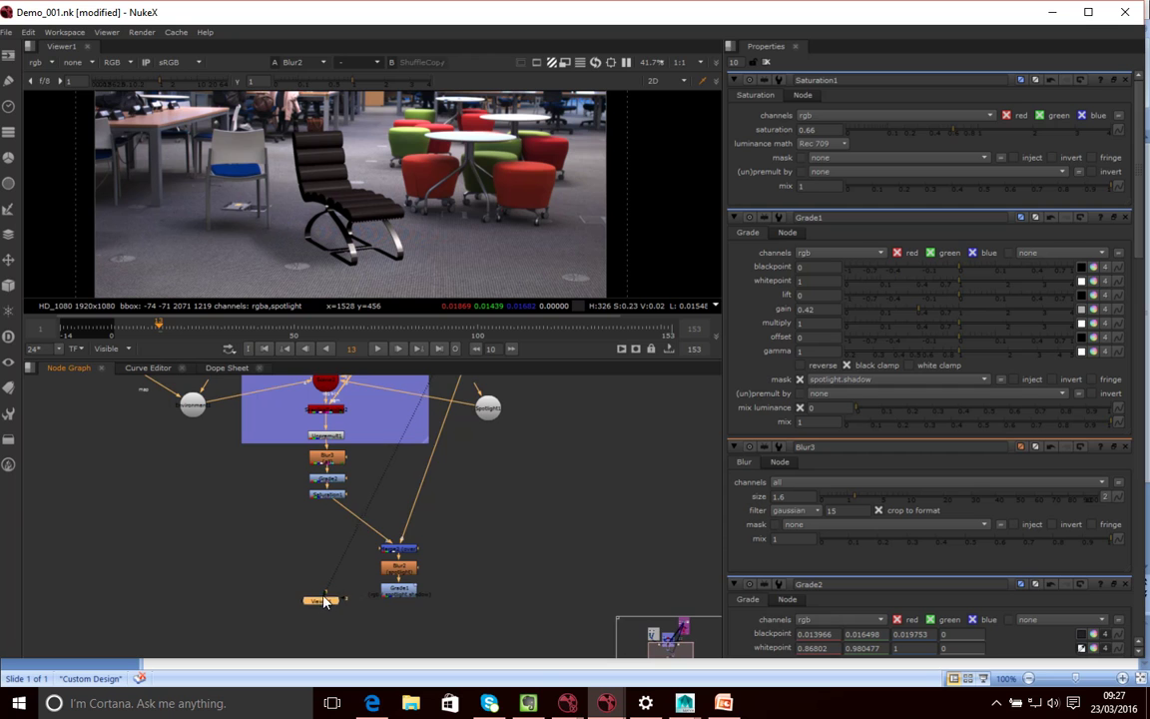
click(327, 539)
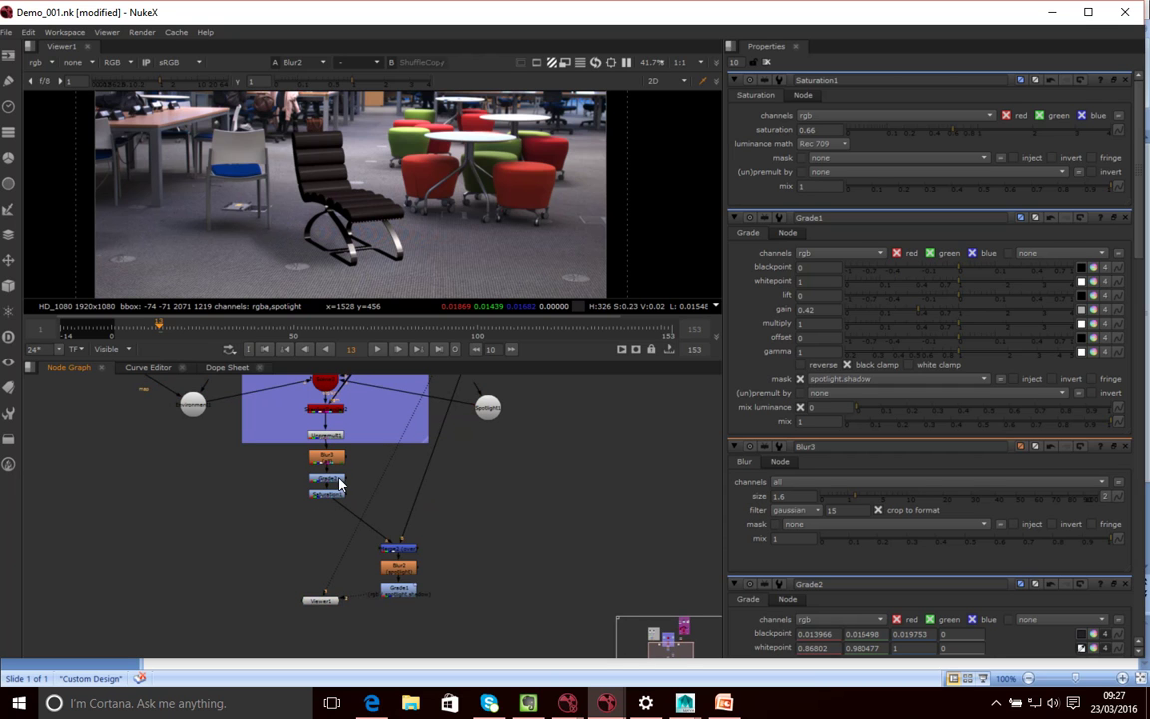
key(Tab)
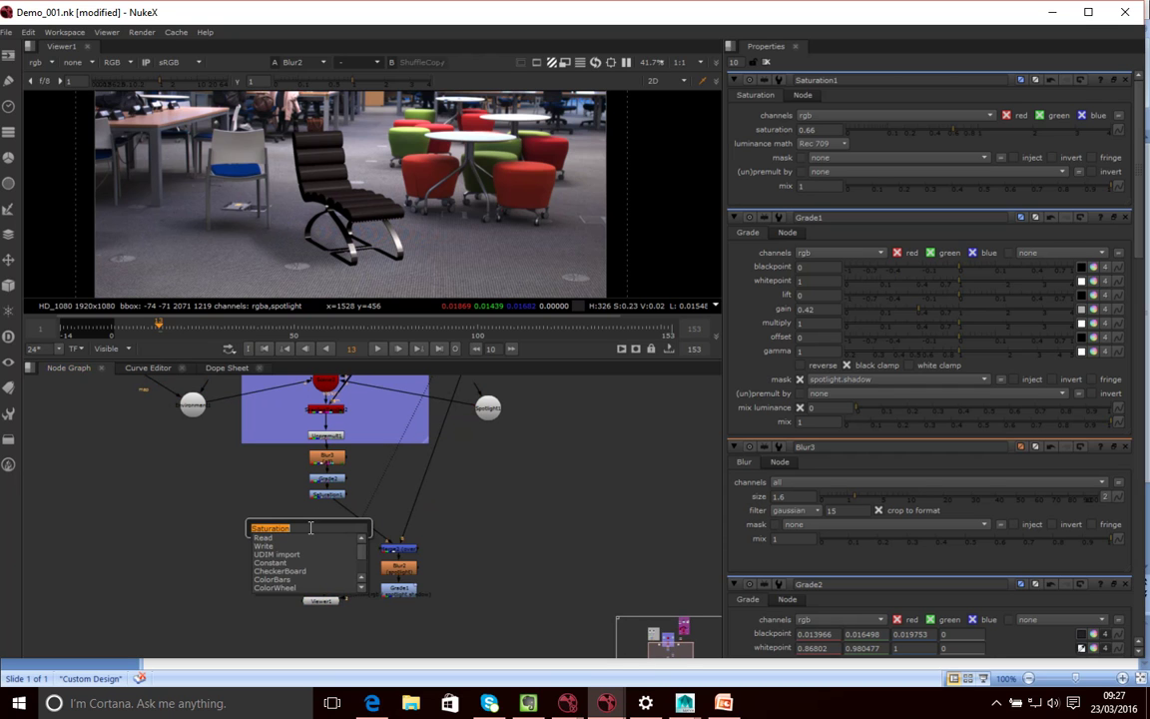
text(unp)
key(BackSpace)
key(BackSpace)
key(BackSpace)
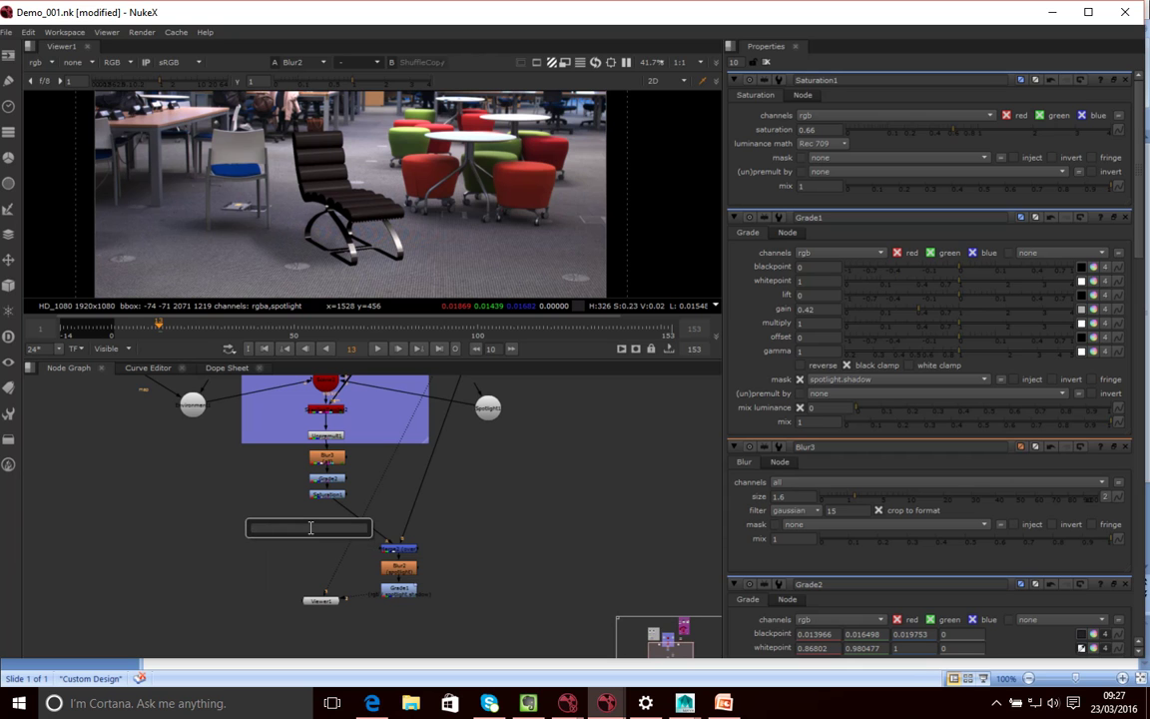
text(noi)
click(311, 536)
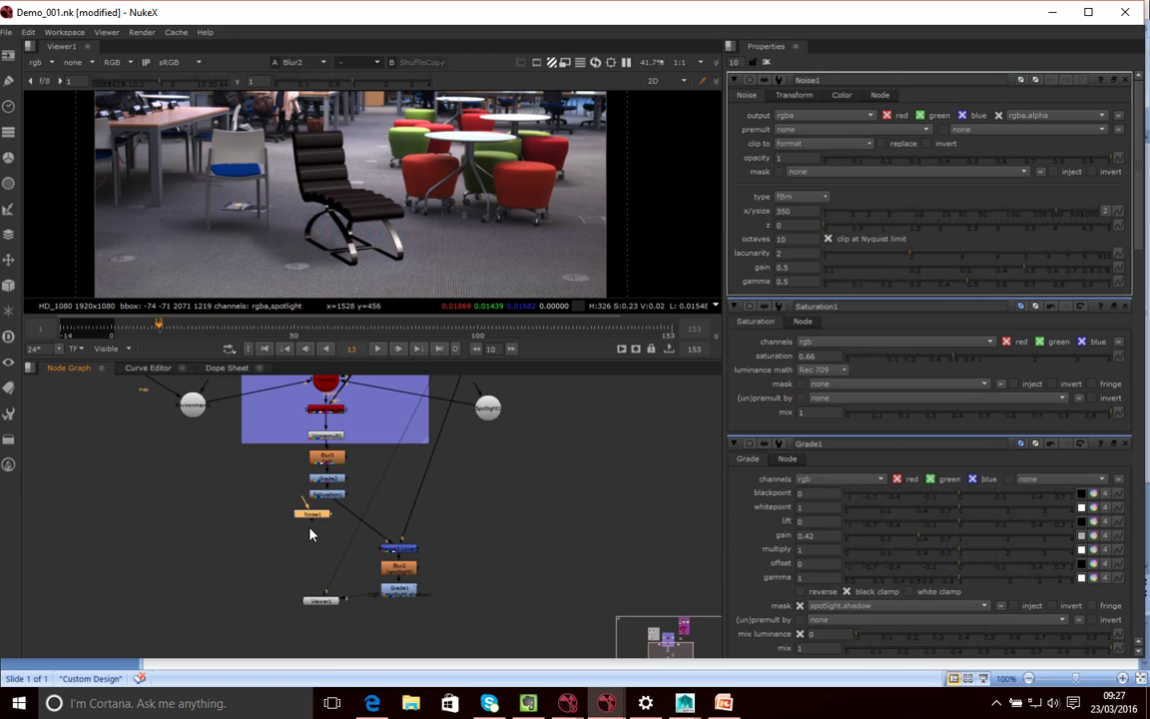
key(Delete)
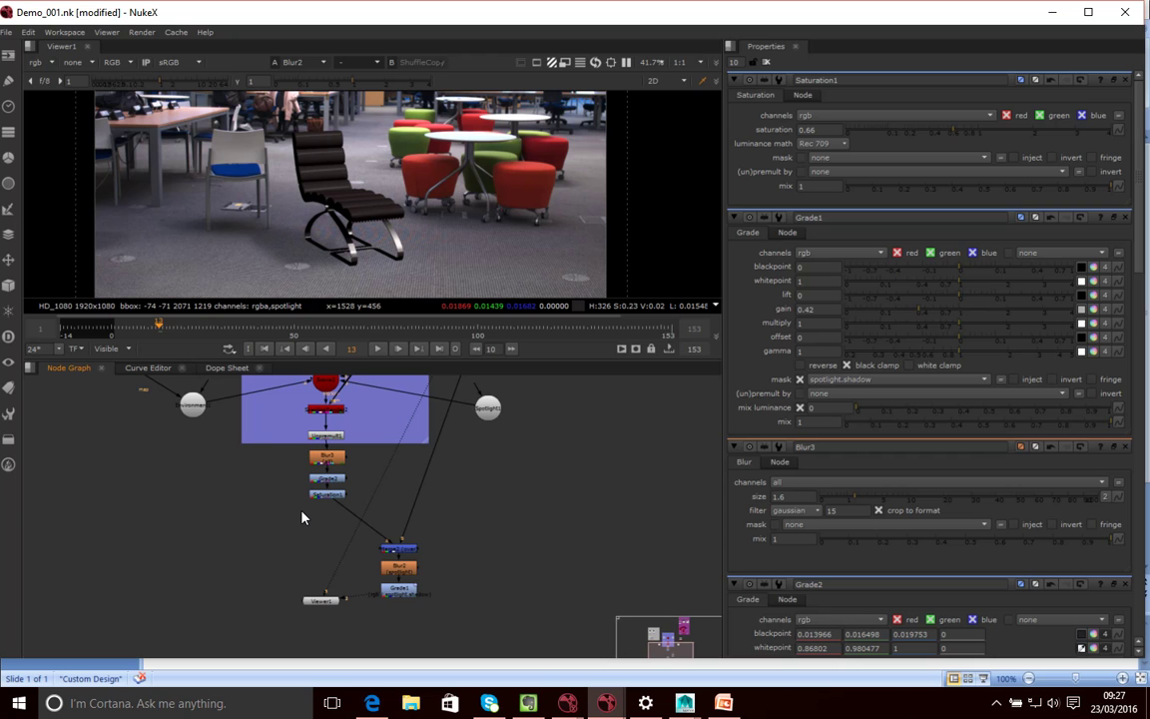
Add a Grain node and insert it between the Saturation node and the Merge's A input.
key(Tab)
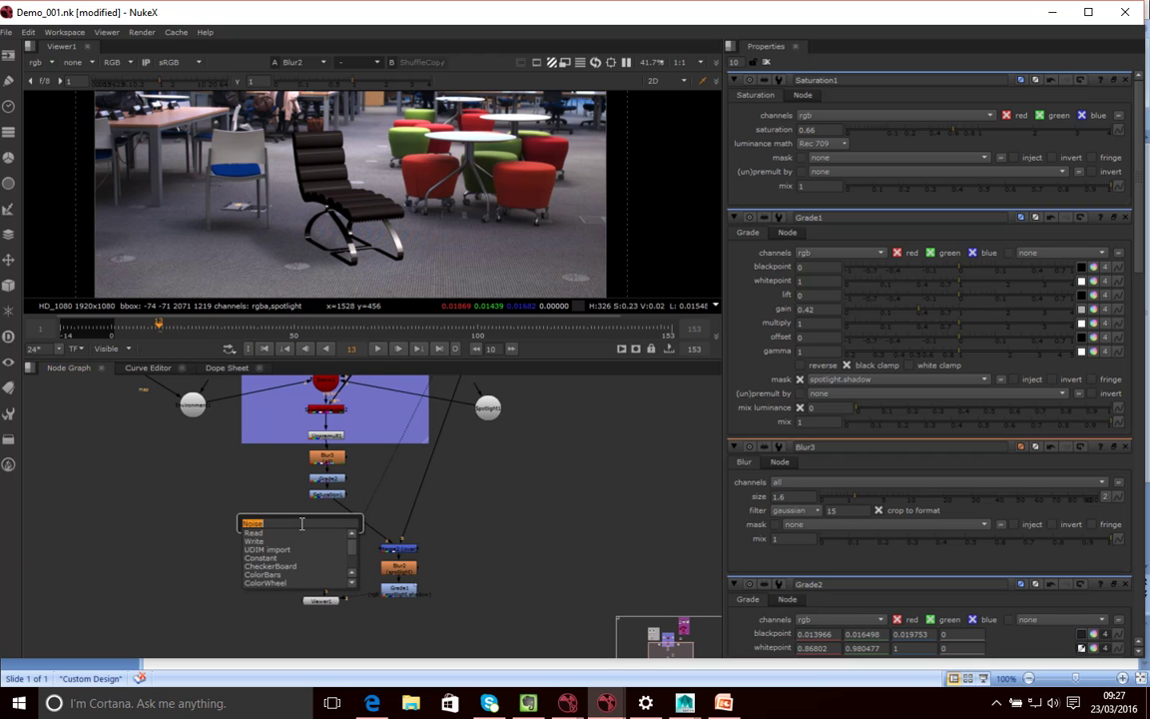
text(grain)
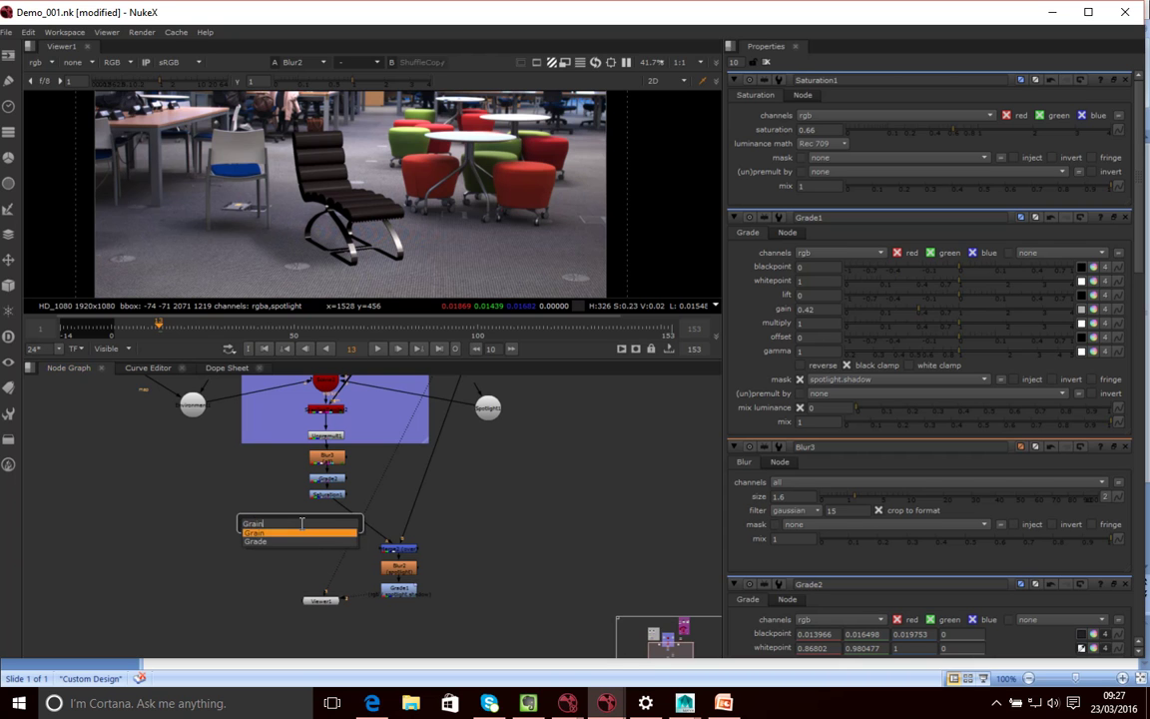
key(Return)
drag(288, 509, 334, 537)
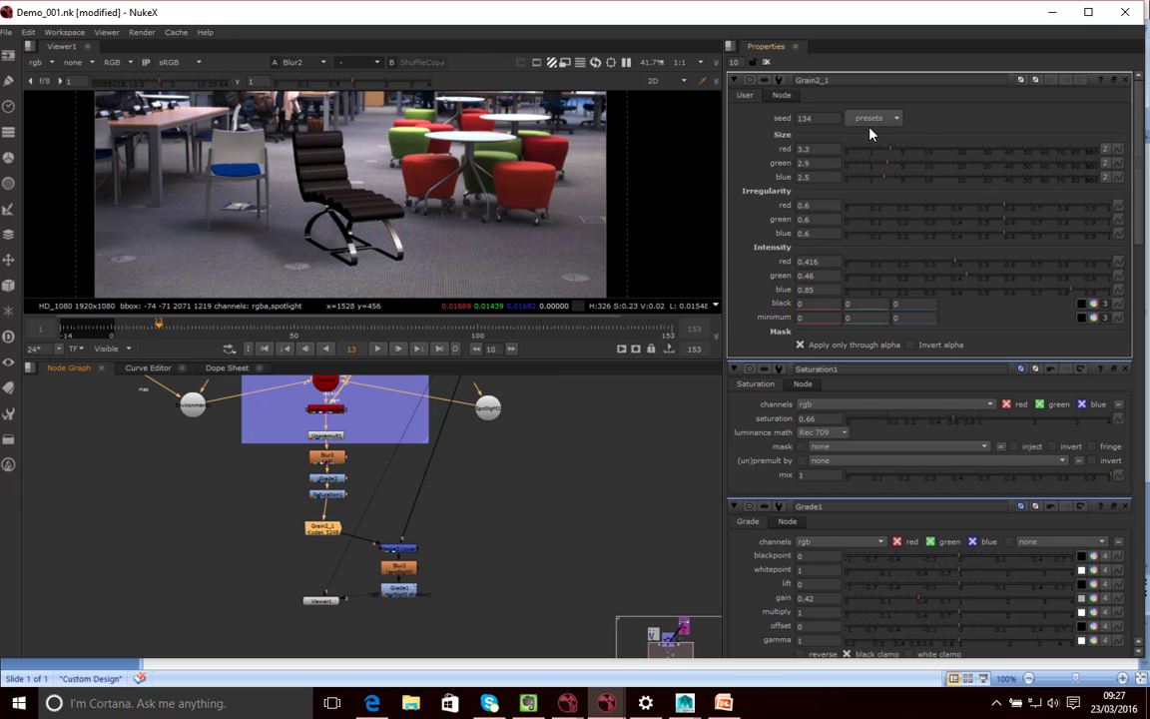
Try the first Kodak preset on the Grain node, then set the grain preset to Kodak FX214.
click(894, 120)
click(897, 135)
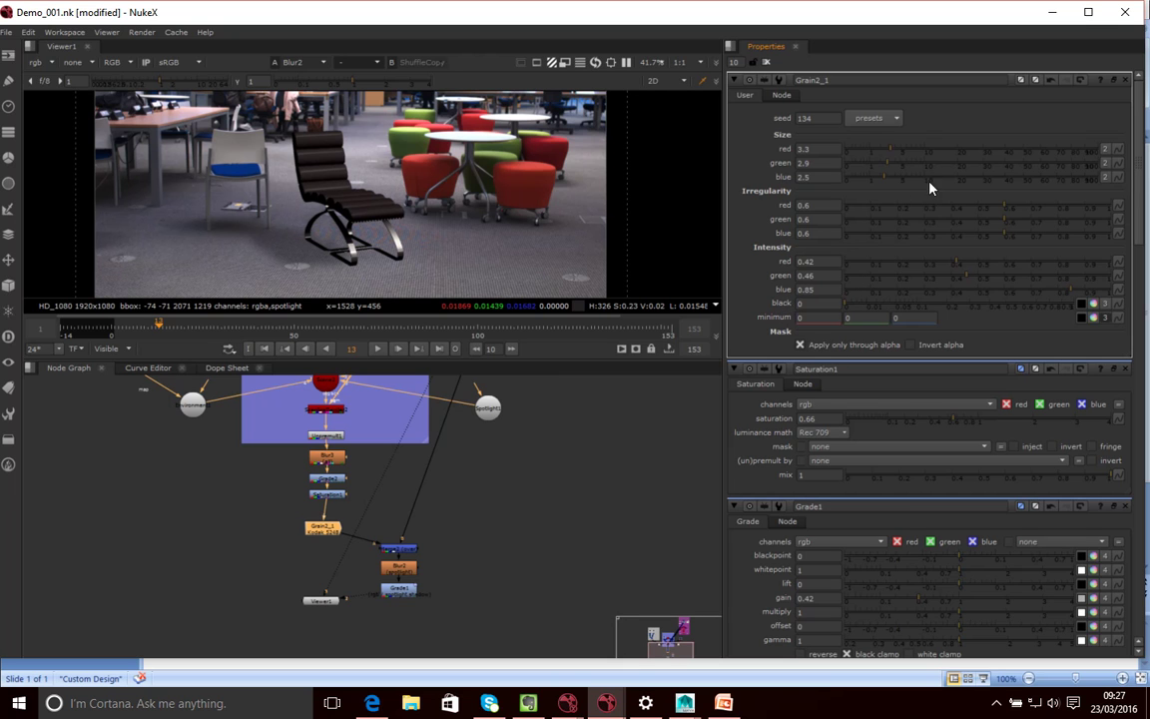
click(869, 117)
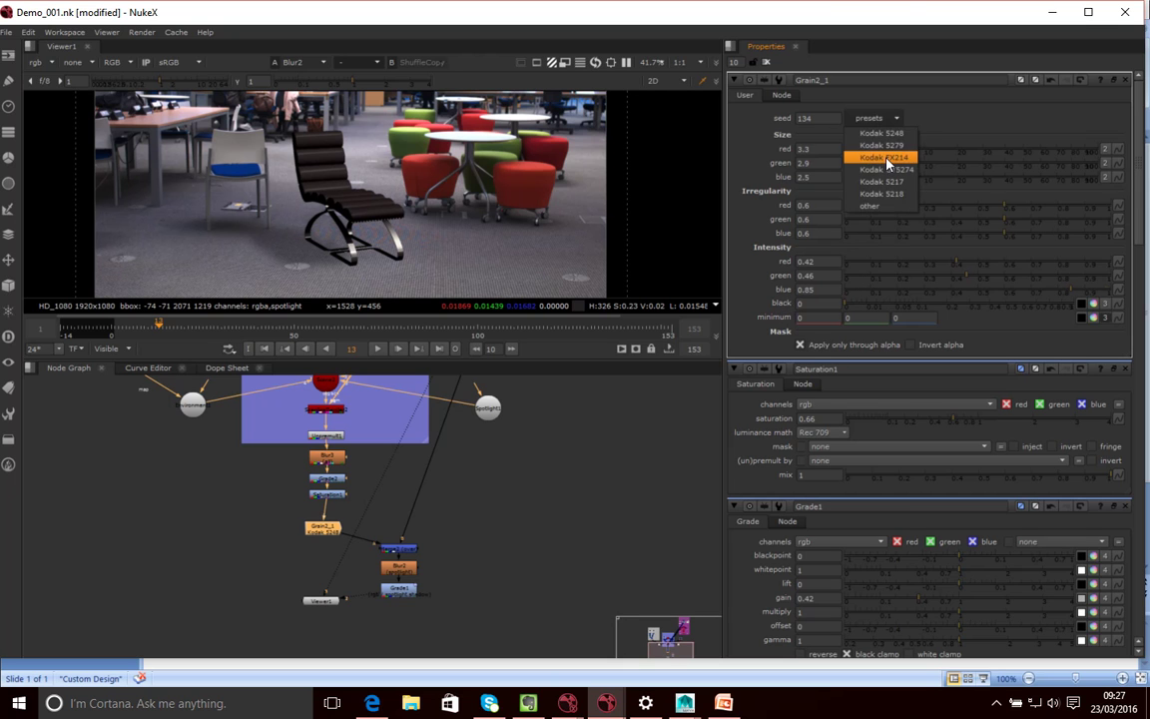
click(887, 157)
scroll(369, 191, up, 3)
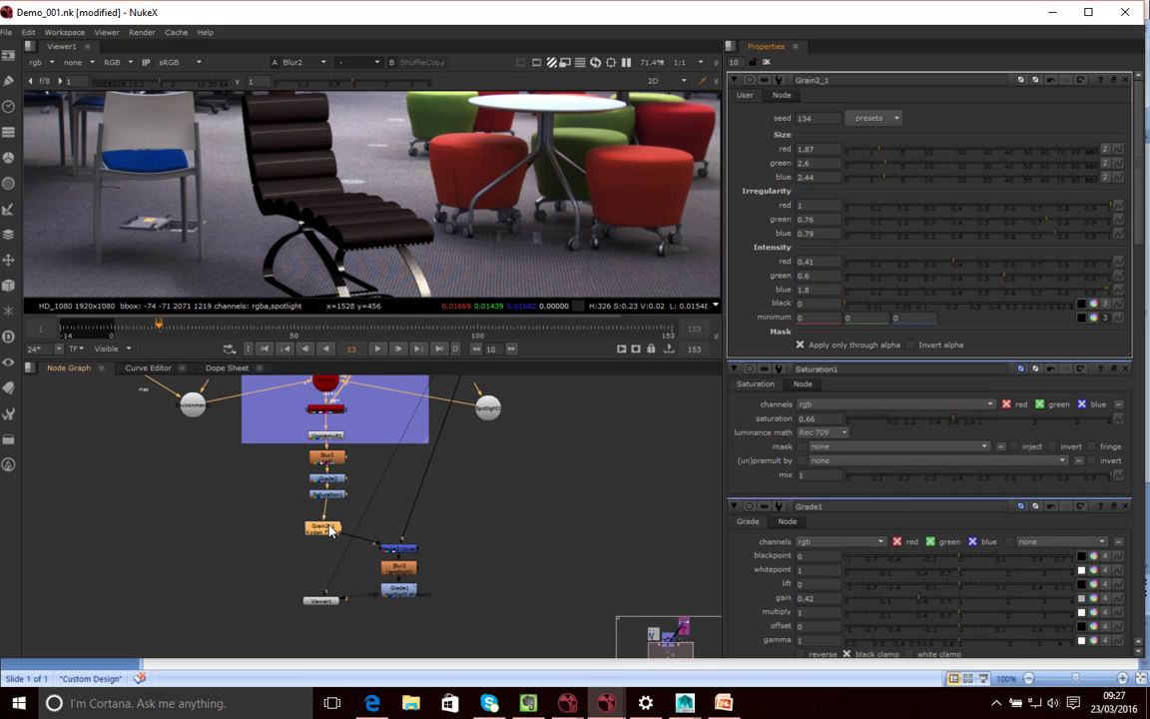
Compare the chair with and without grain by removing and restoring the Grain node, then disabling and re-enabling it.
key(Delete)
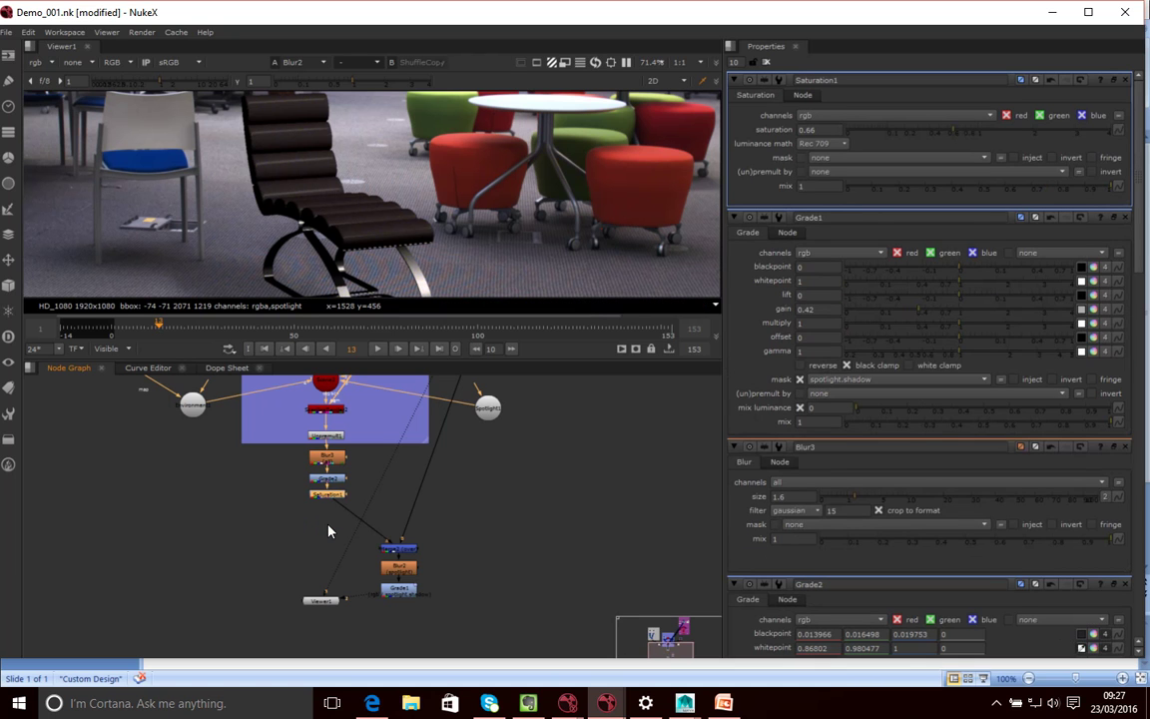
key(ctrl+z)
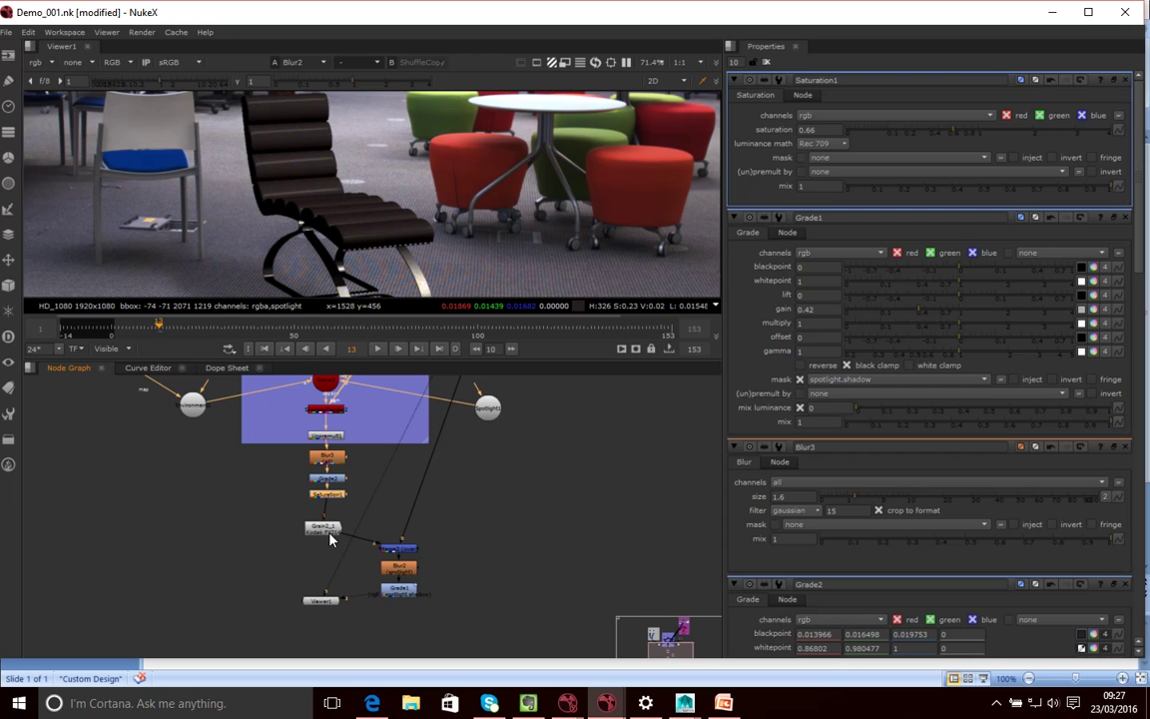
click(328, 535)
key(d)
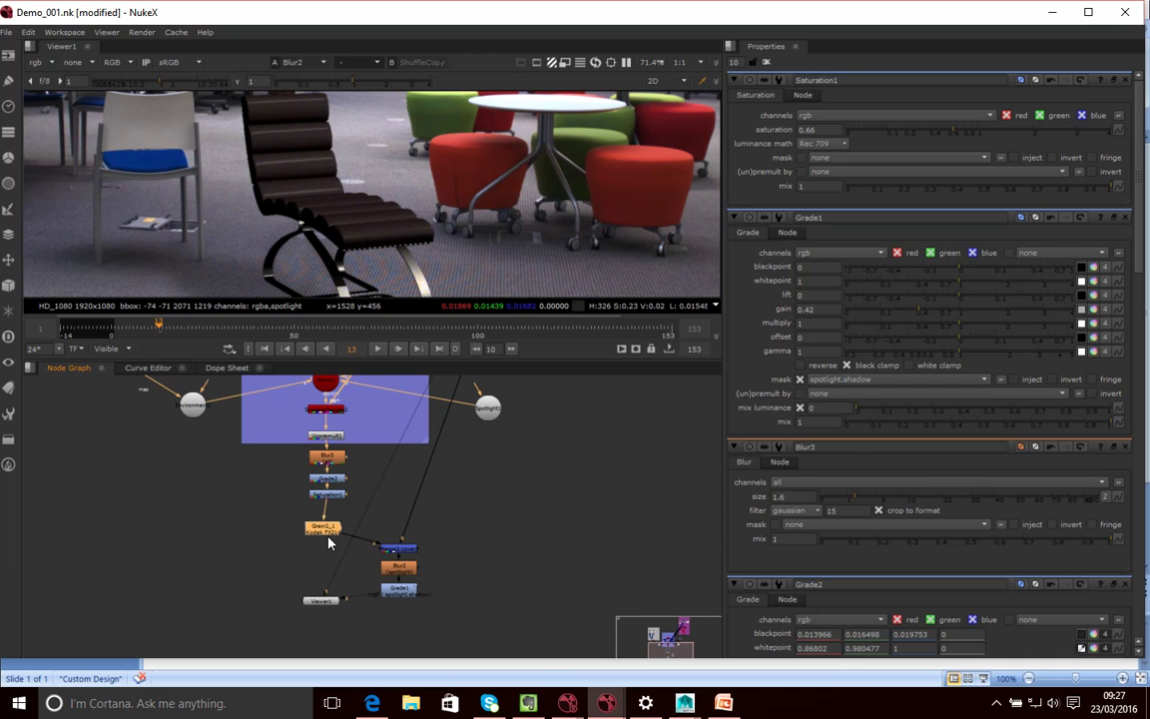
key(d)
click(506, 512)
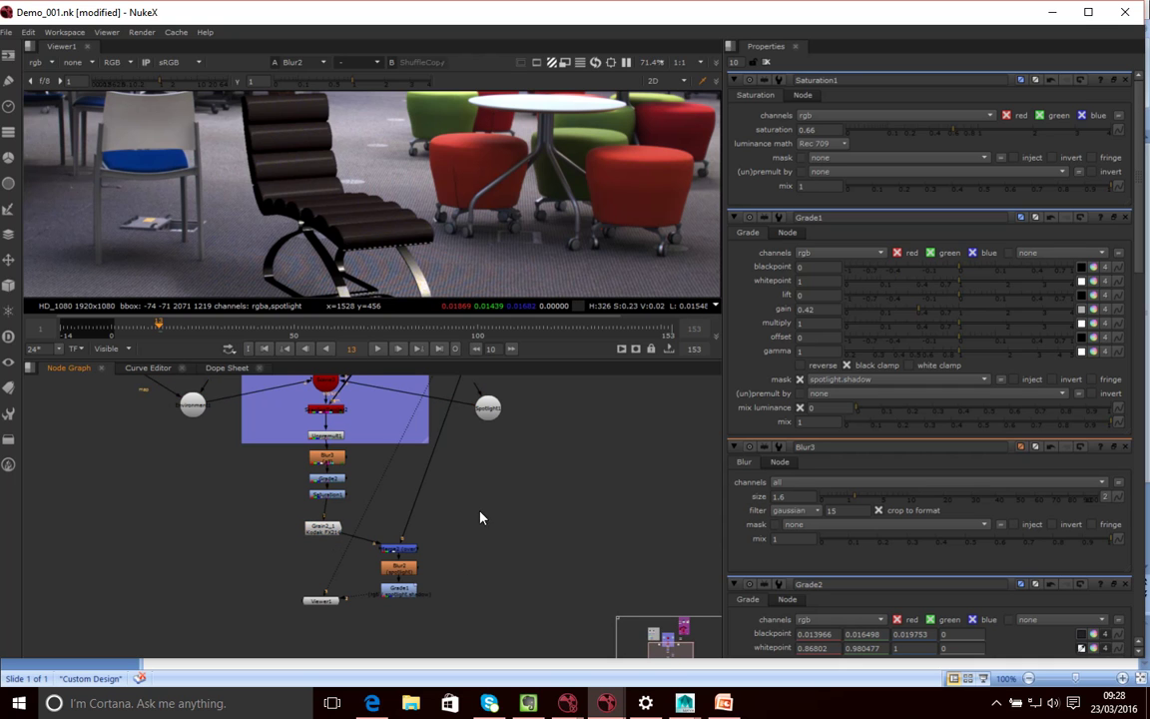
Move the Viewer node further down and away from Grade1 to leave space below the grade.
scroll(515, 228, down, 5)
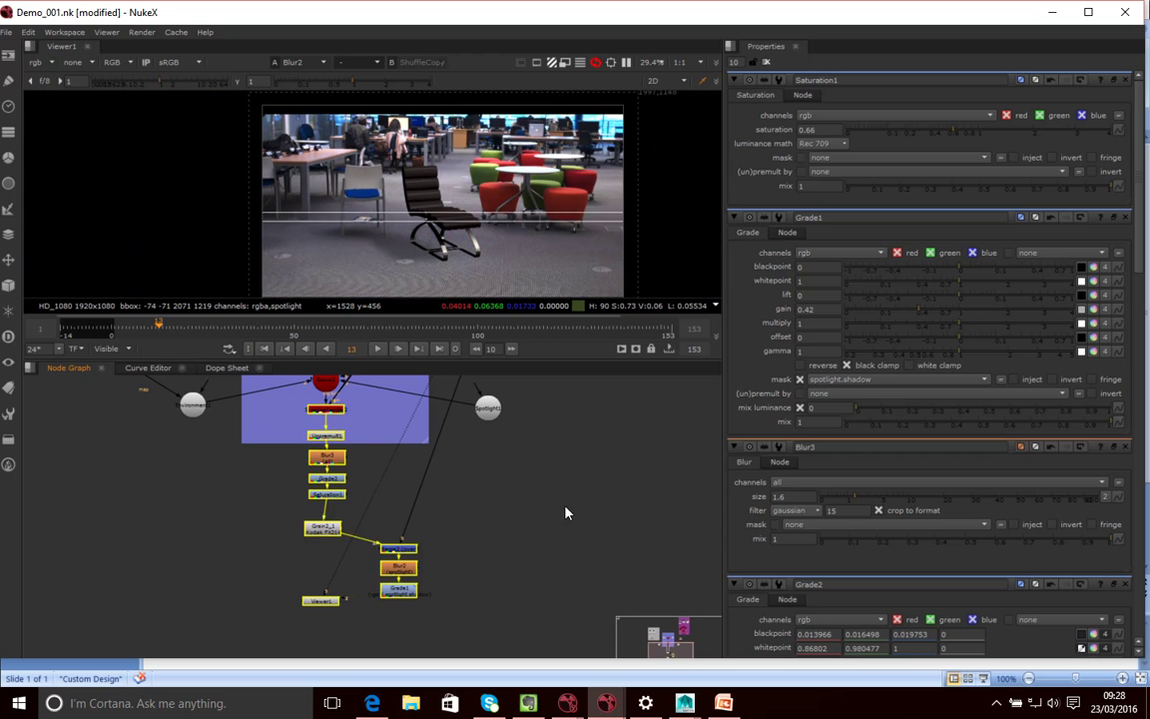
middle_drag(570, 552, 554, 495)
drag(297, 547, 265, 590)
click(386, 539)
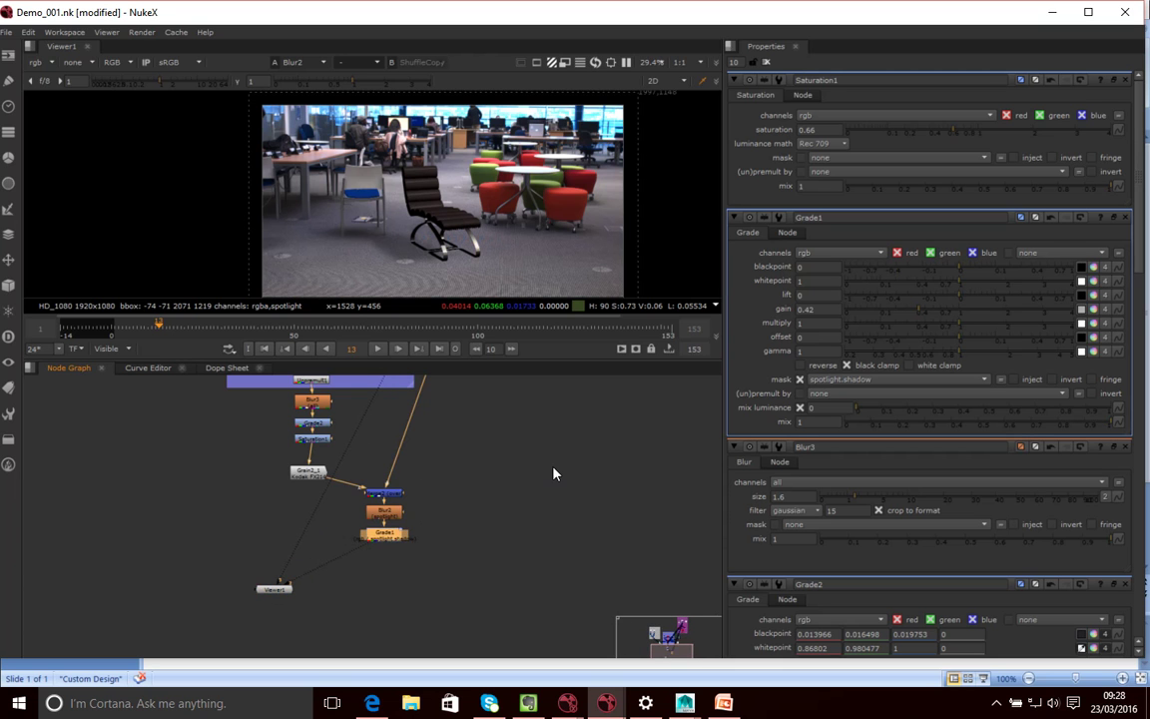
Duplicate the undistort node in the Camera Track group and pull the copy out of the chain to the group's right edge.
middle_drag(545, 417, 560, 554)
middle_drag(668, 400, 629, 546)
click(495, 466)
click(493, 463)
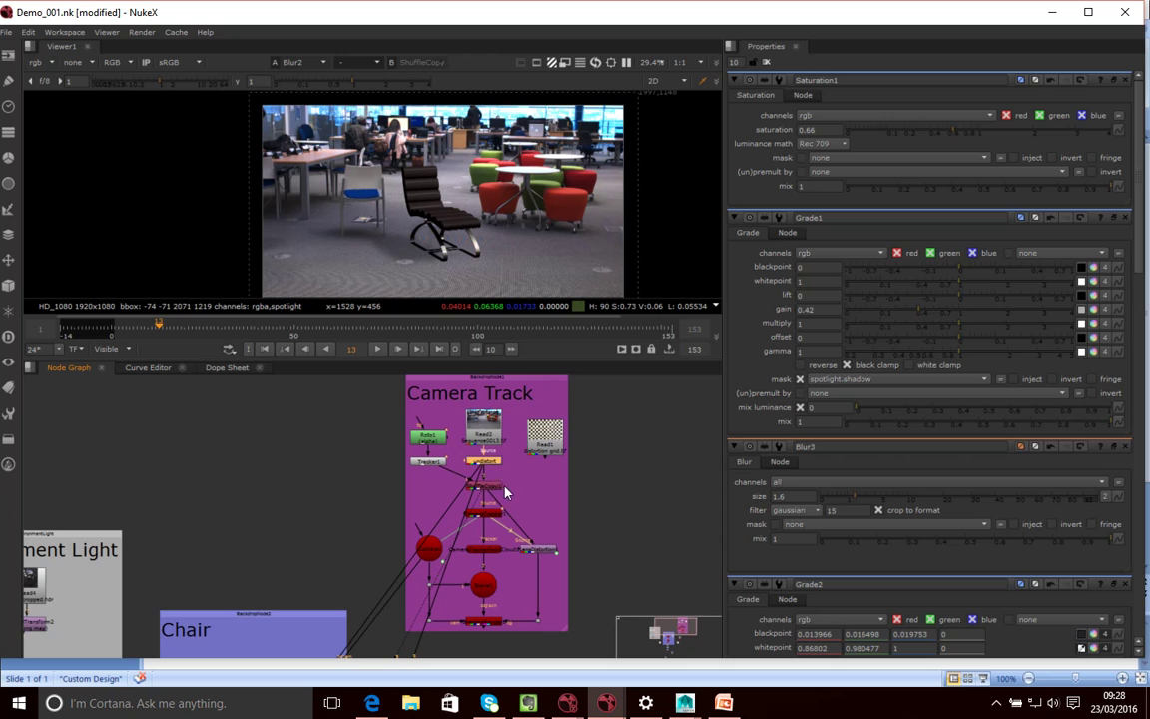
middle_drag(588, 554, 613, 407)
middle_drag(501, 510, 559, 390)
middle_drag(475, 584, 477, 483)
key(ctrl+a)
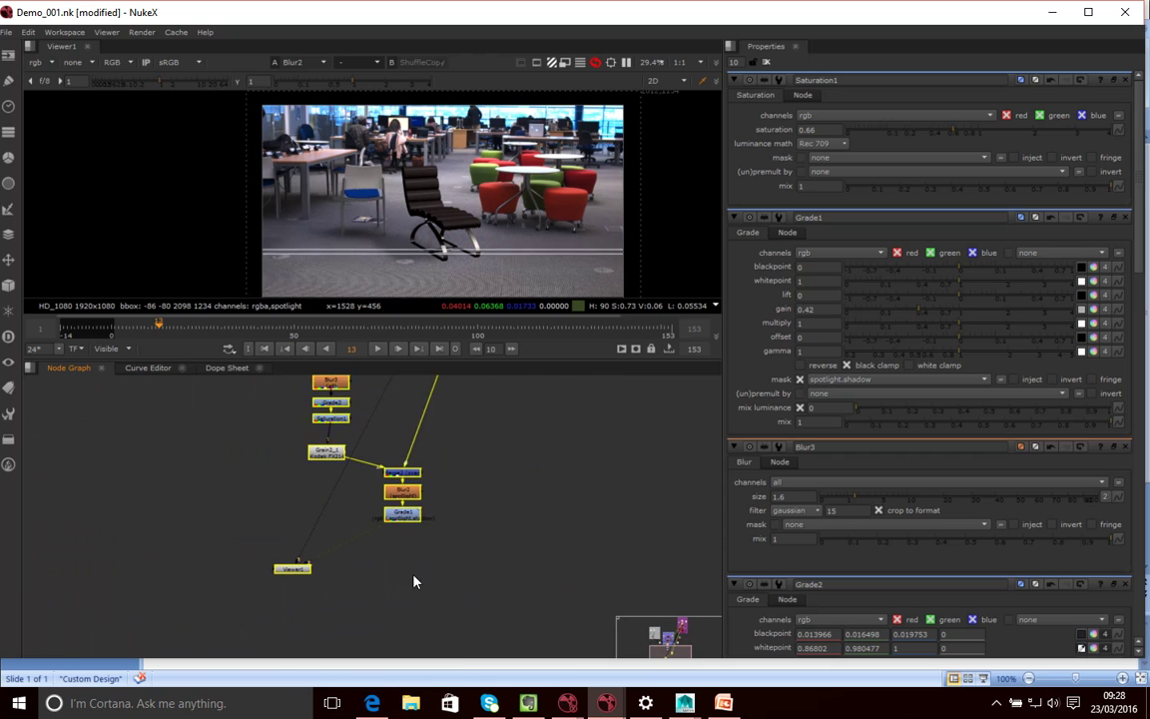
click(471, 518)
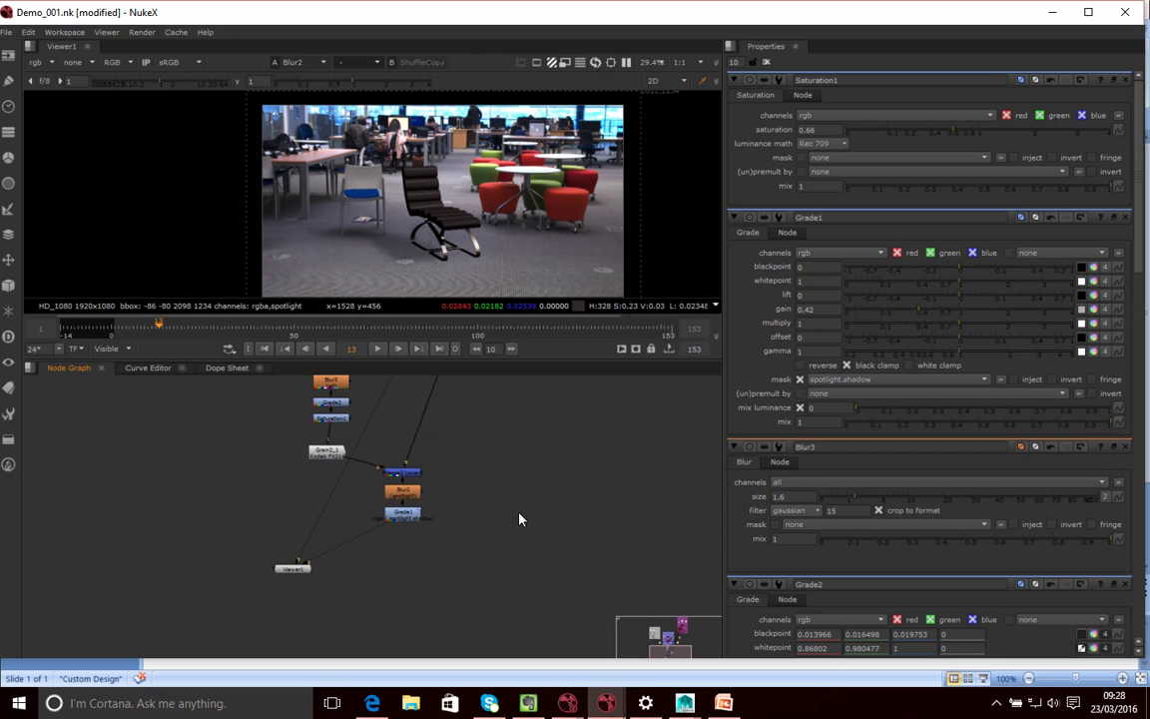
scroll(534, 515, up, 5)
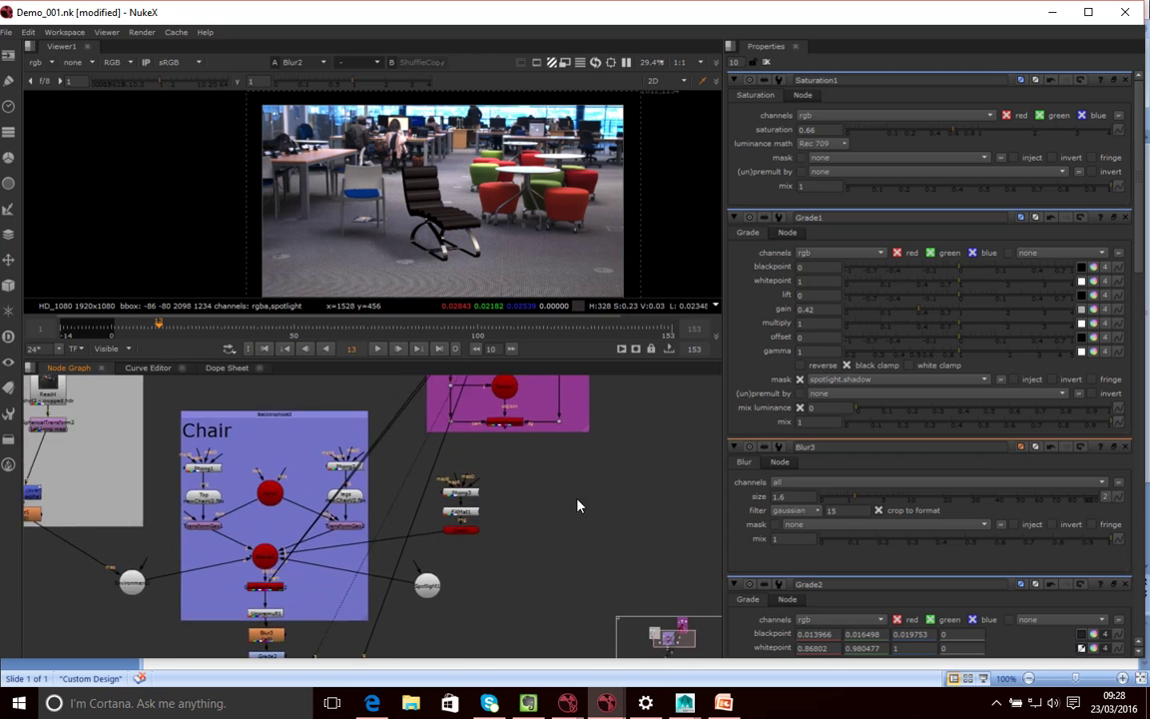
middle_drag(577, 506, 603, 552)
middle_drag(566, 444, 563, 484)
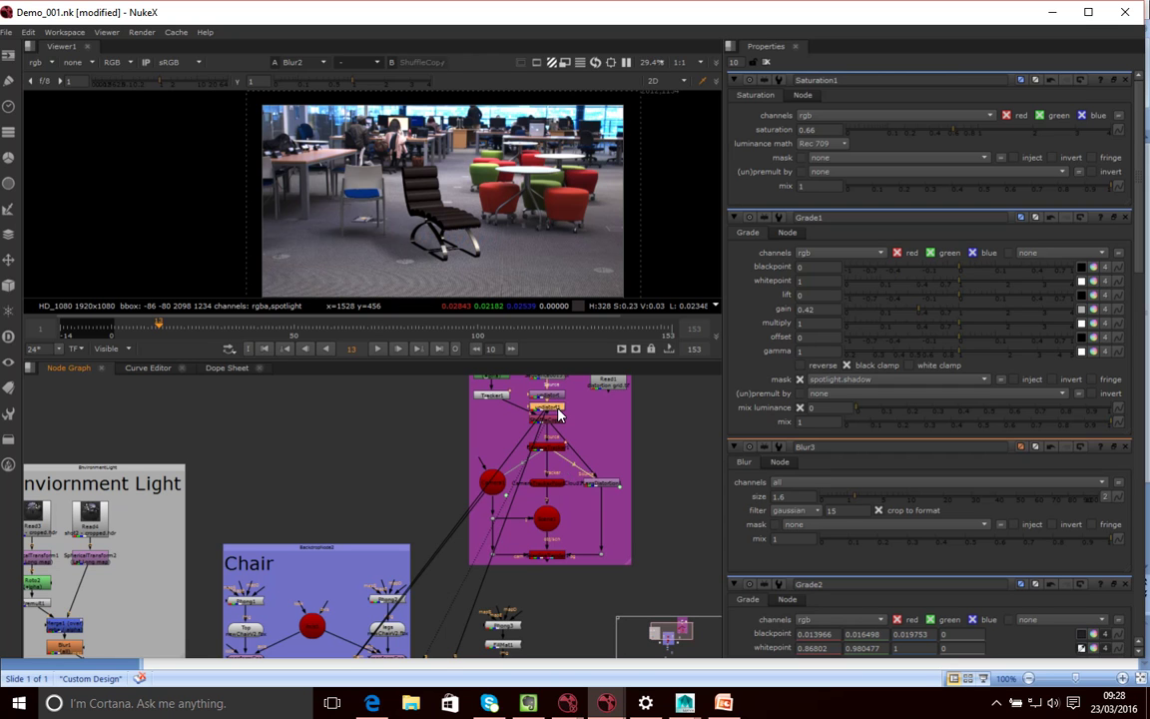
mouse_move(559, 415)
mouse_down()
mouse_move(629, 420)
mouse_move(547, 419)
mouse_up()
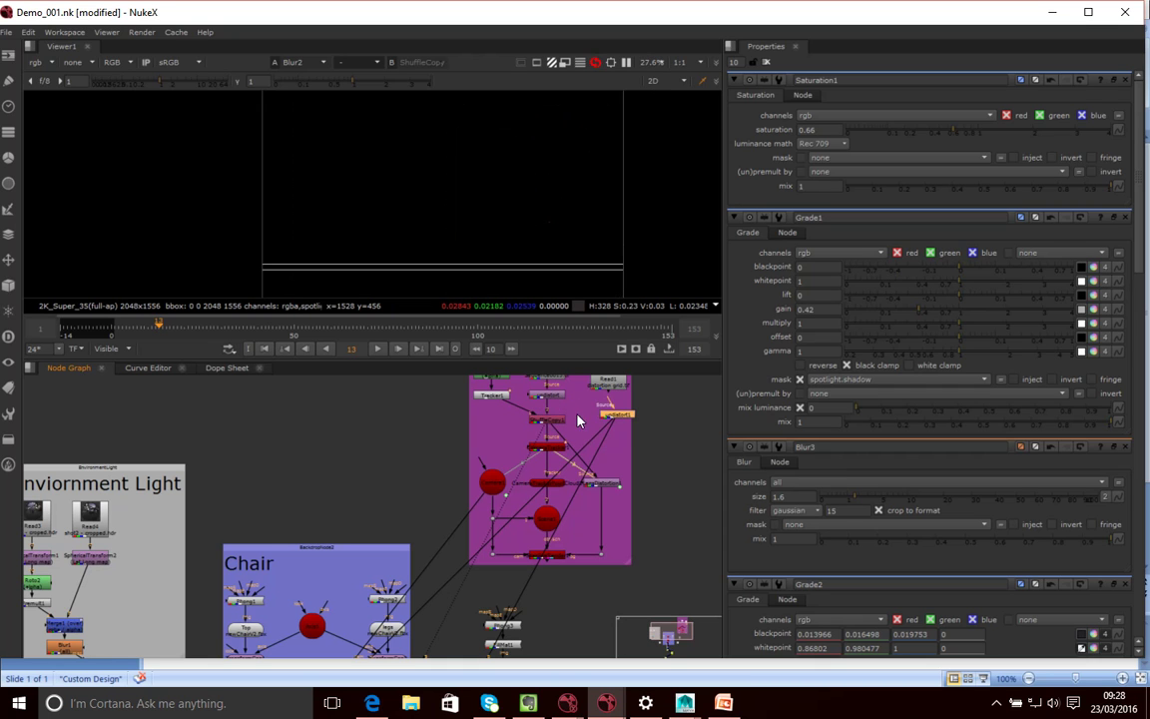
drag(616, 415, 639, 443)
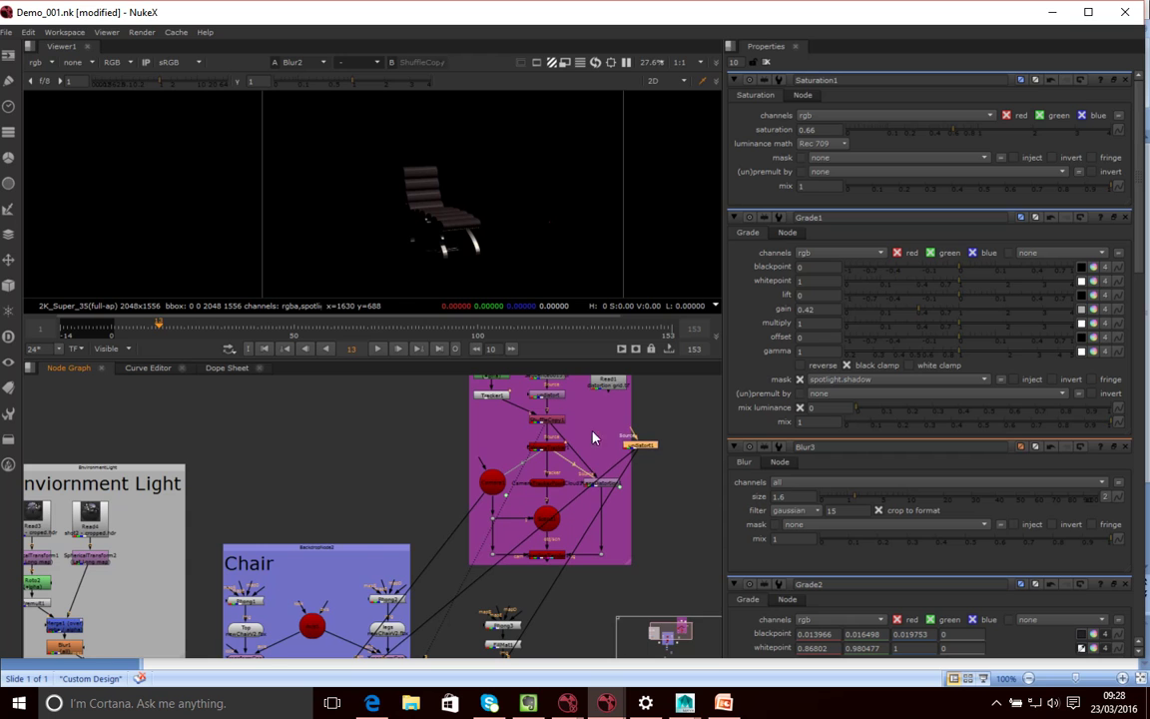
Reconnect the chair render's bg input and the Merge's B input from the undistort1 copy to the original undistort node.
scroll(550, 408, up, 4)
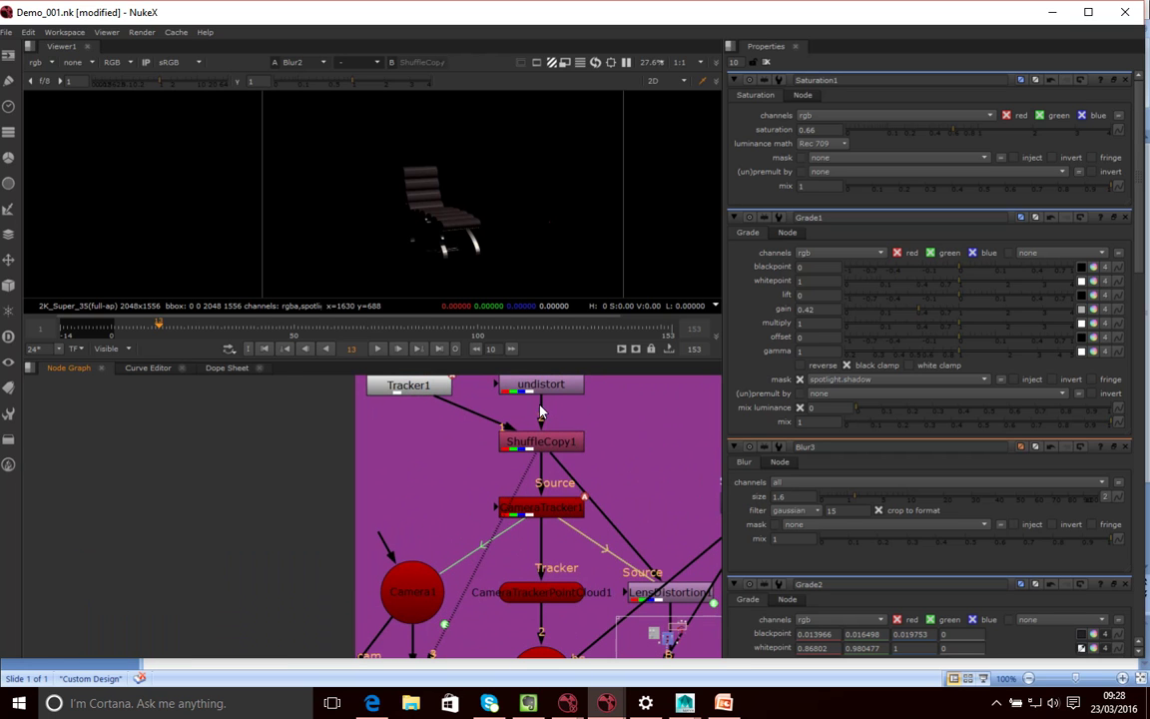
scroll(555, 404, down, 3)
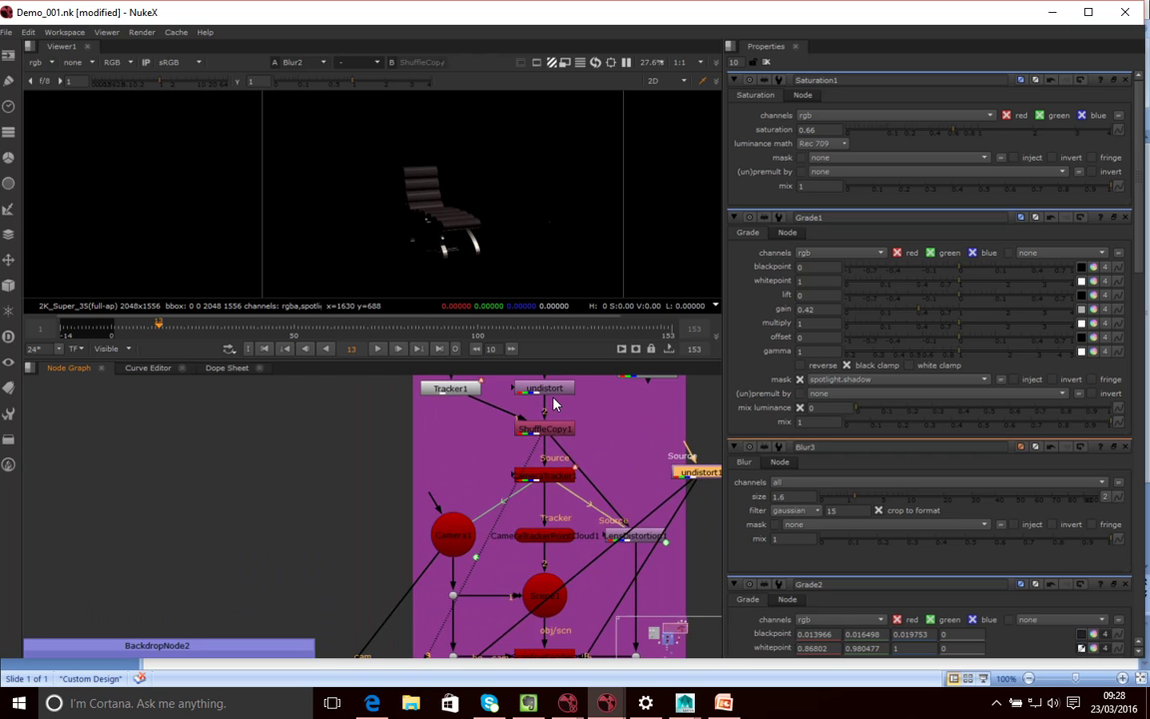
scroll(555, 403, up, 2)
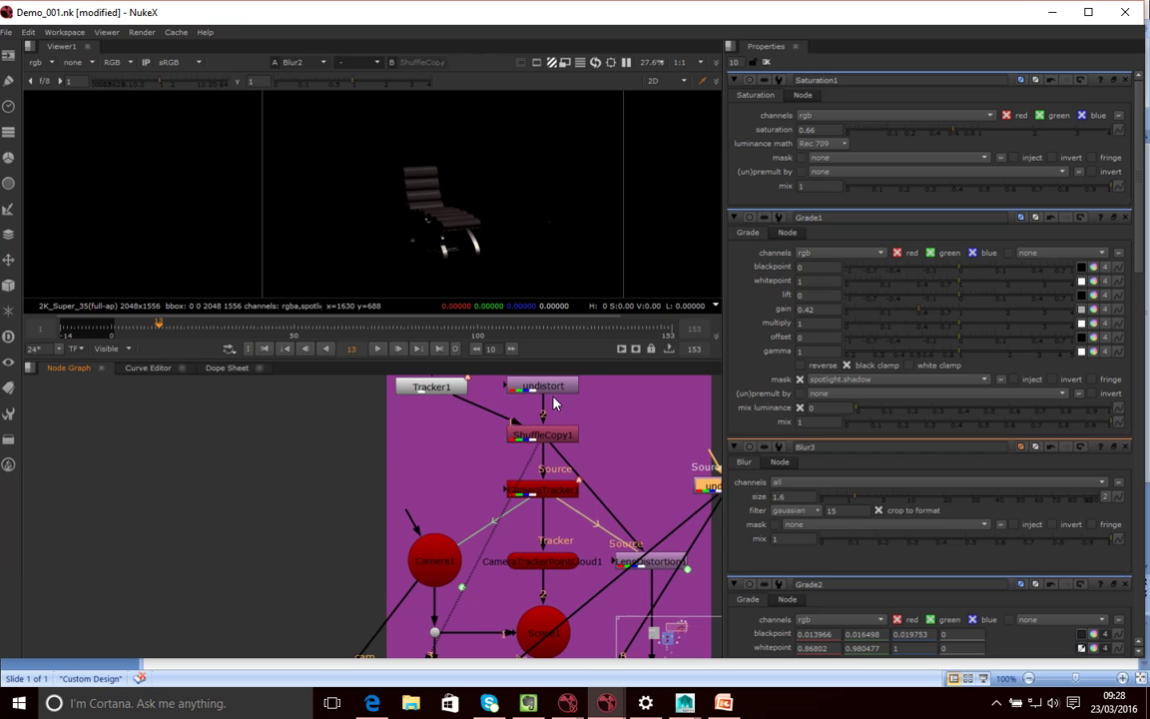
scroll(555, 404, down, 3)
scroll(542, 443, up, 3)
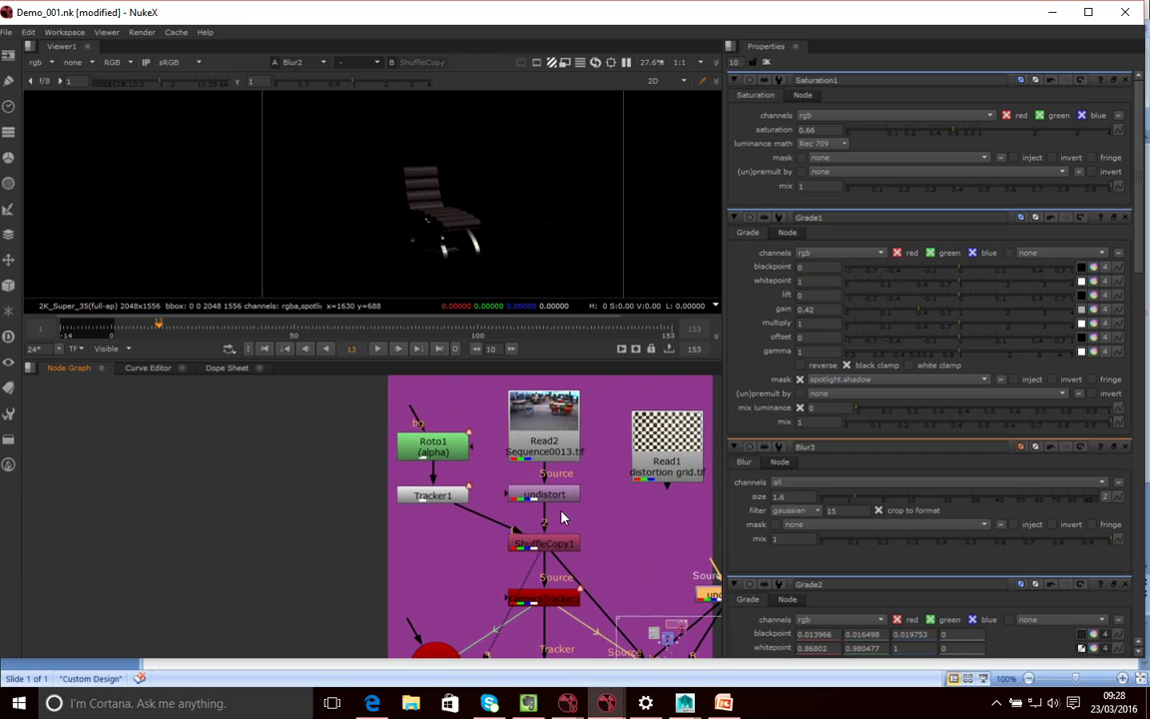
middle_drag(540, 438, 497, 404)
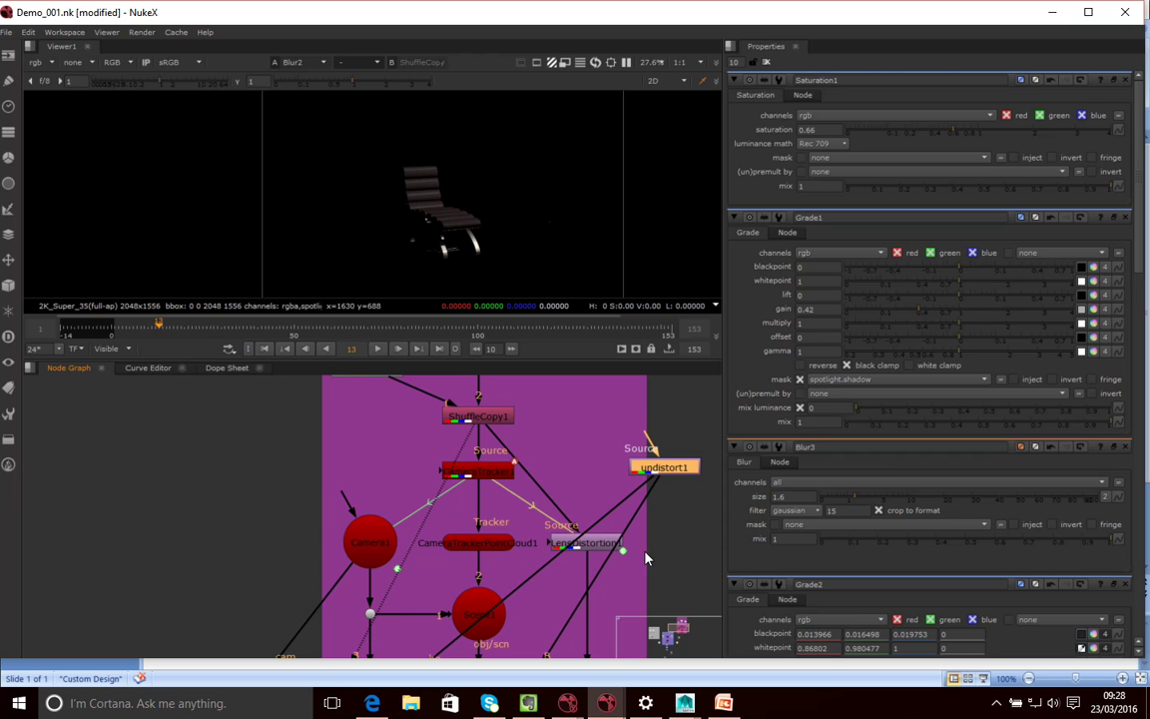
scroll(645, 559, down, 3)
scroll(585, 411, up, 3)
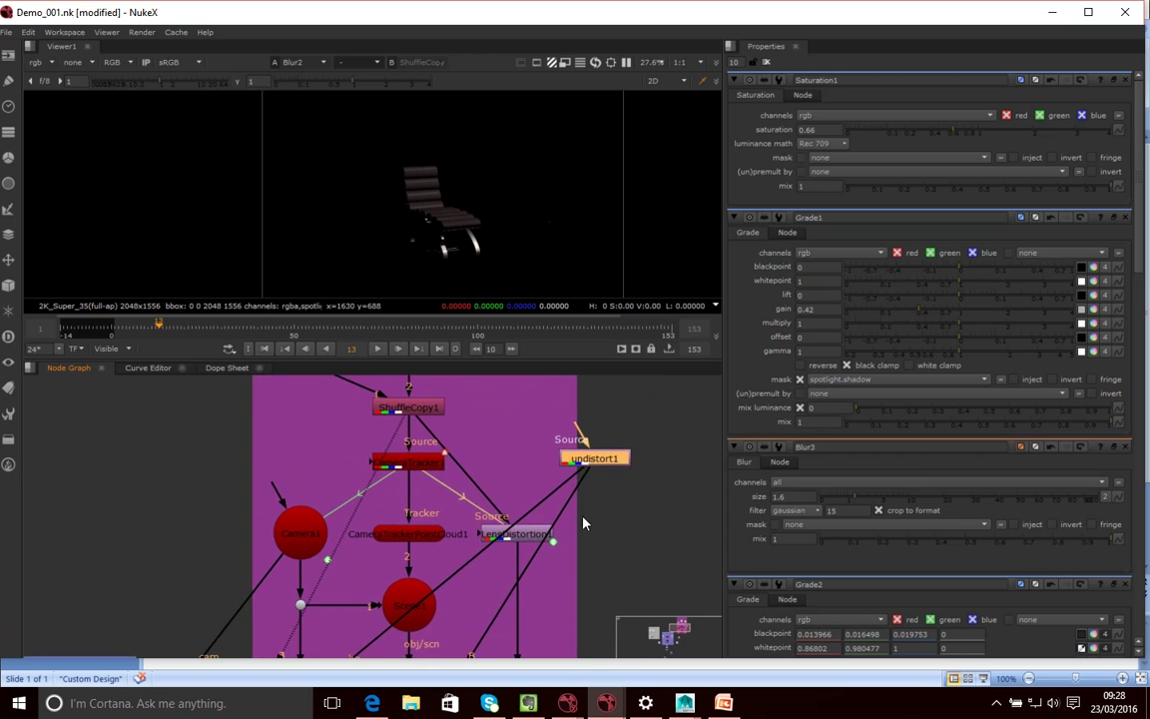
middle_drag(596, 466, 588, 521)
drag(586, 517, 423, 402)
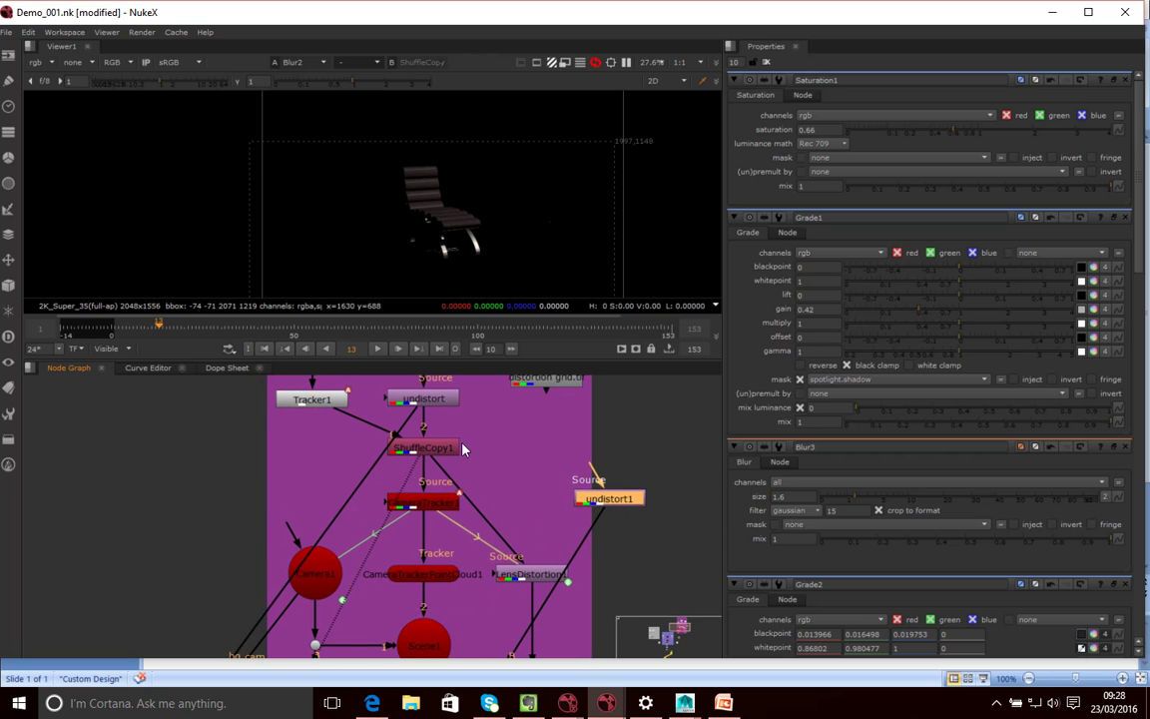
drag(596, 523, 426, 397)
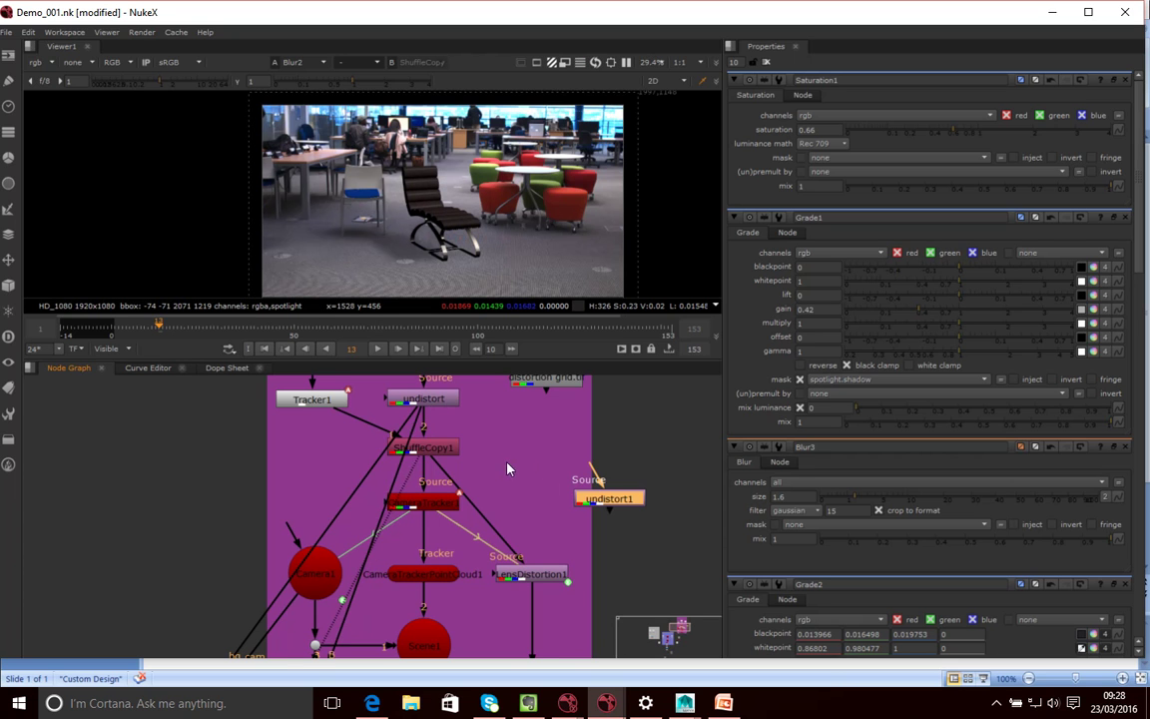
Move the undistort1 copy down the graph to just below Grade1 and turn off its Undistort option.
middle_drag(491, 517, 463, 581)
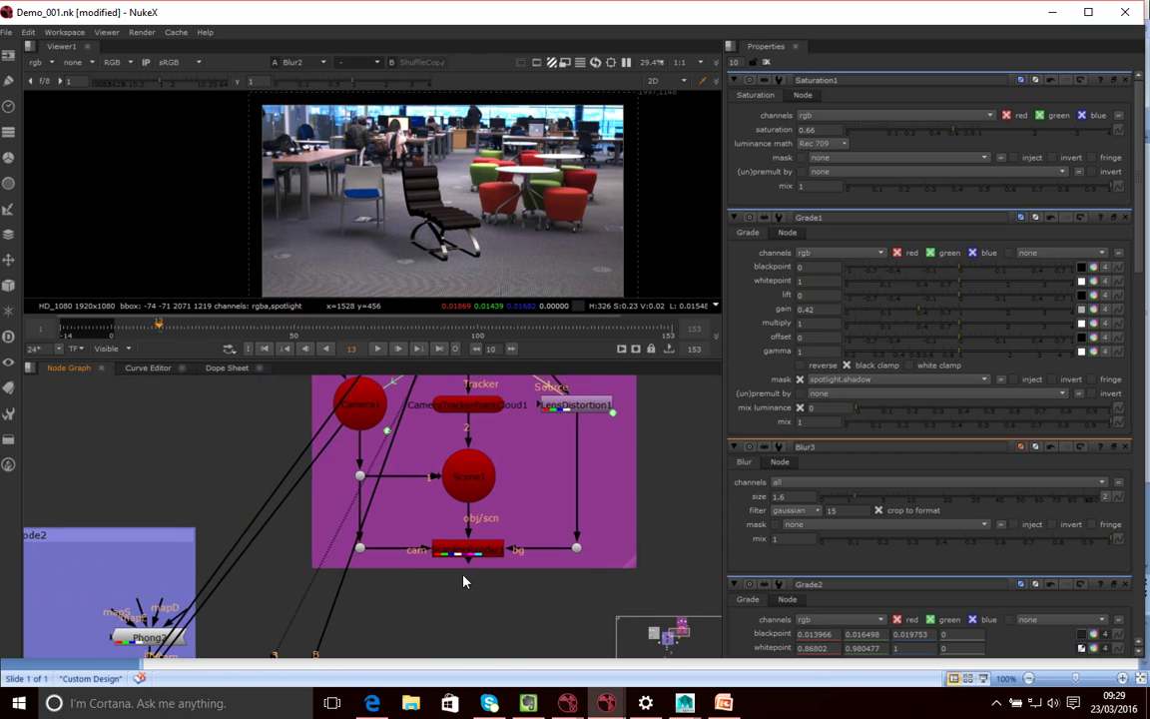
middle_drag(519, 445, 445, 551)
drag(579, 441, 604, 611)
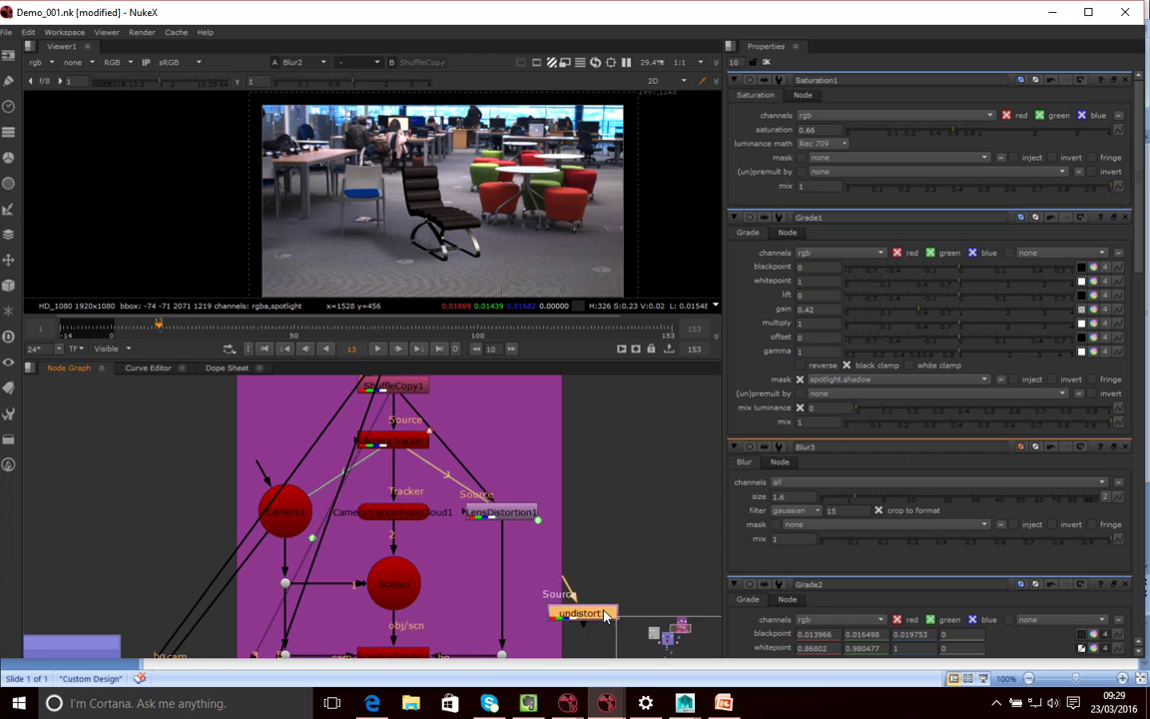
middle_drag(439, 595, 441, 384)
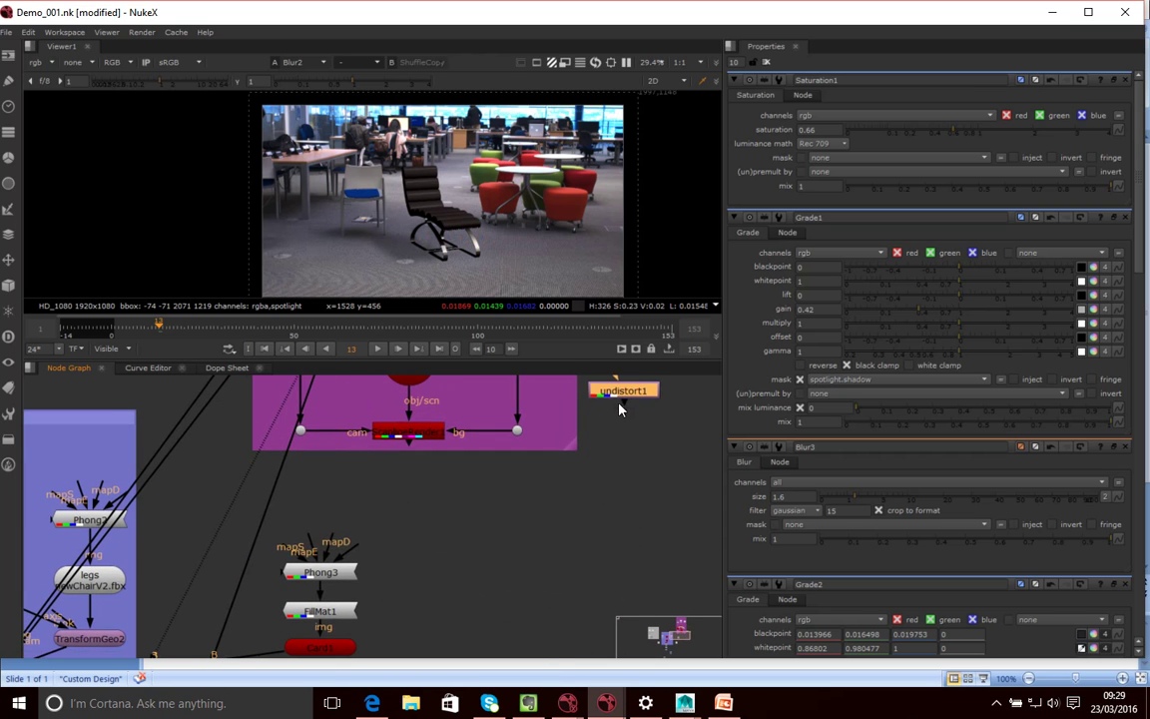
drag(620, 393, 478, 619)
middle_drag(365, 629, 439, 407)
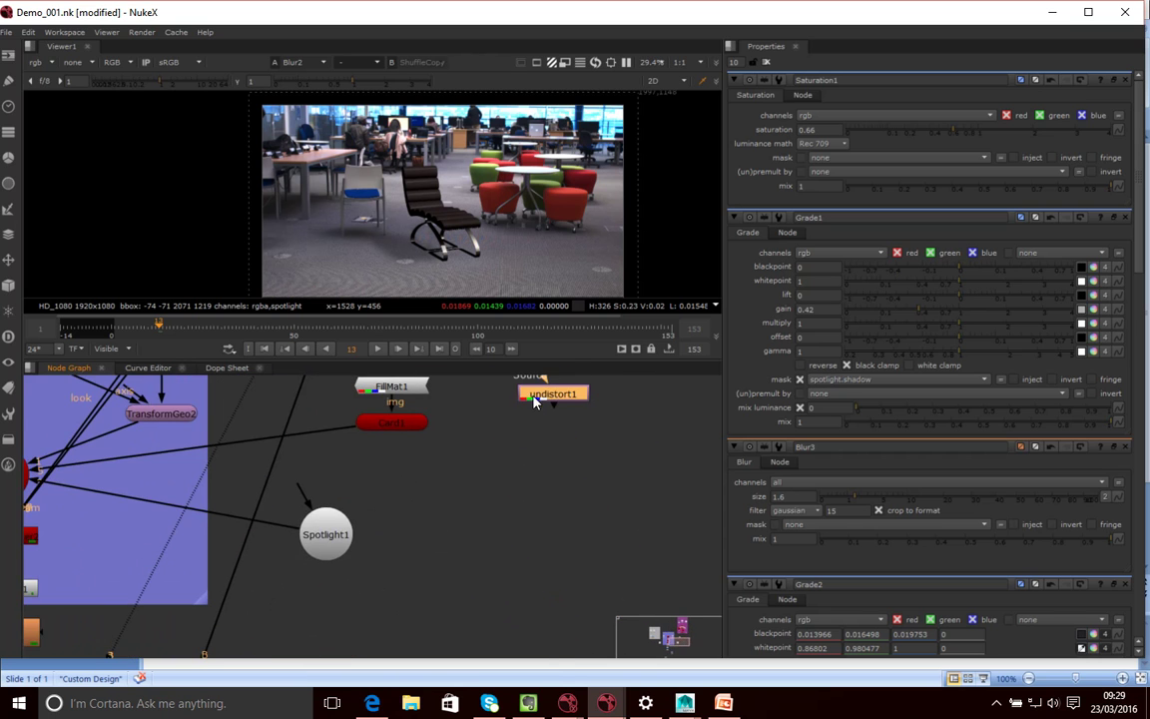
drag(534, 401, 462, 608)
middle_drag(463, 608, 447, 439)
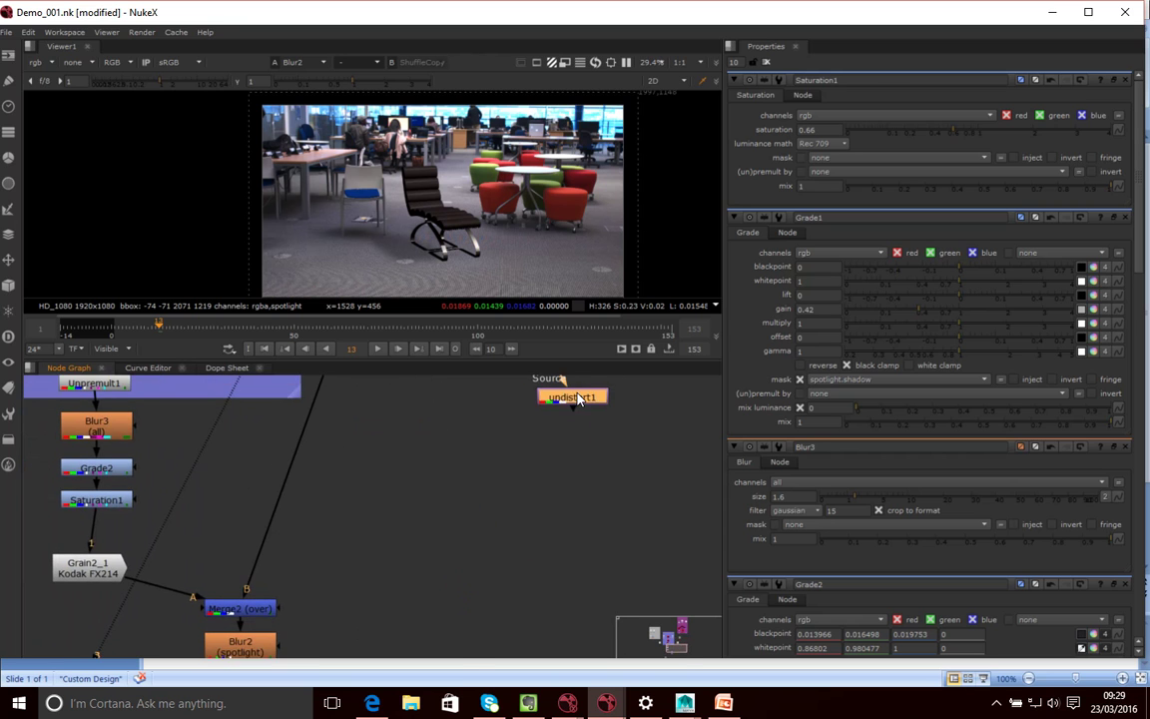
drag(579, 399, 441, 607)
middle_drag(441, 607, 489, 389)
drag(498, 383, 319, 538)
double_click(319, 538)
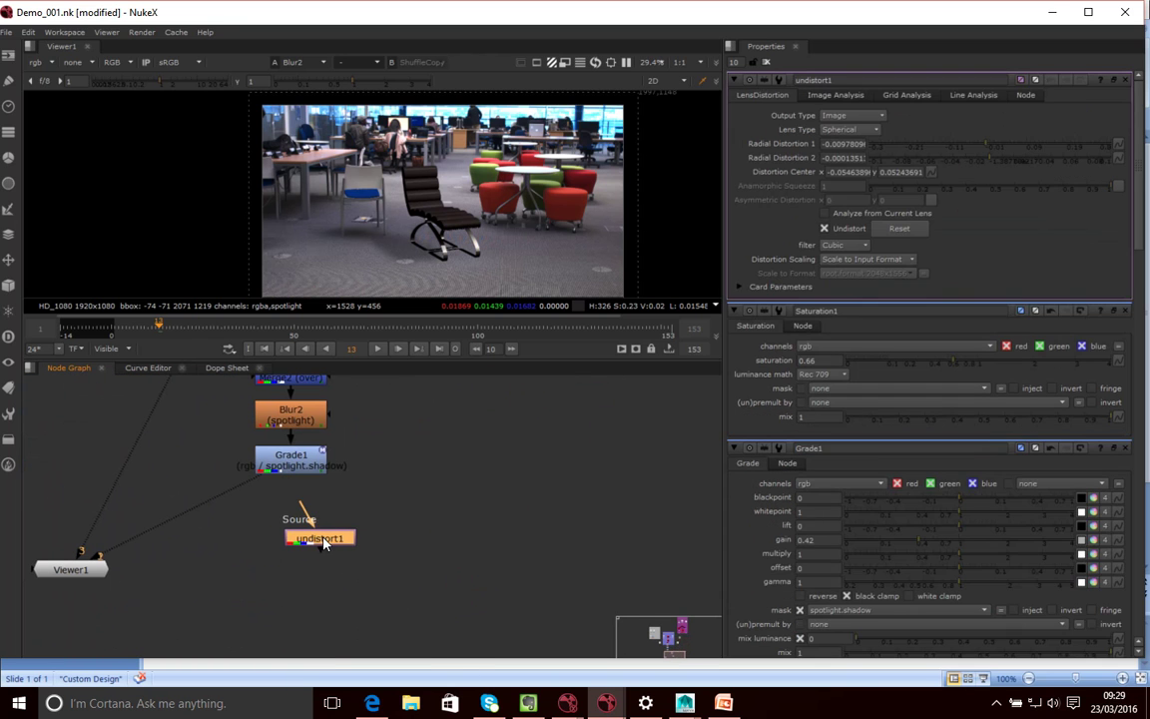
click(825, 227)
Connect undistort1's source to Grade1 and show undistort1's output in the Viewer on input 5.
drag(293, 496, 290, 471)
drag(316, 540, 99, 579)
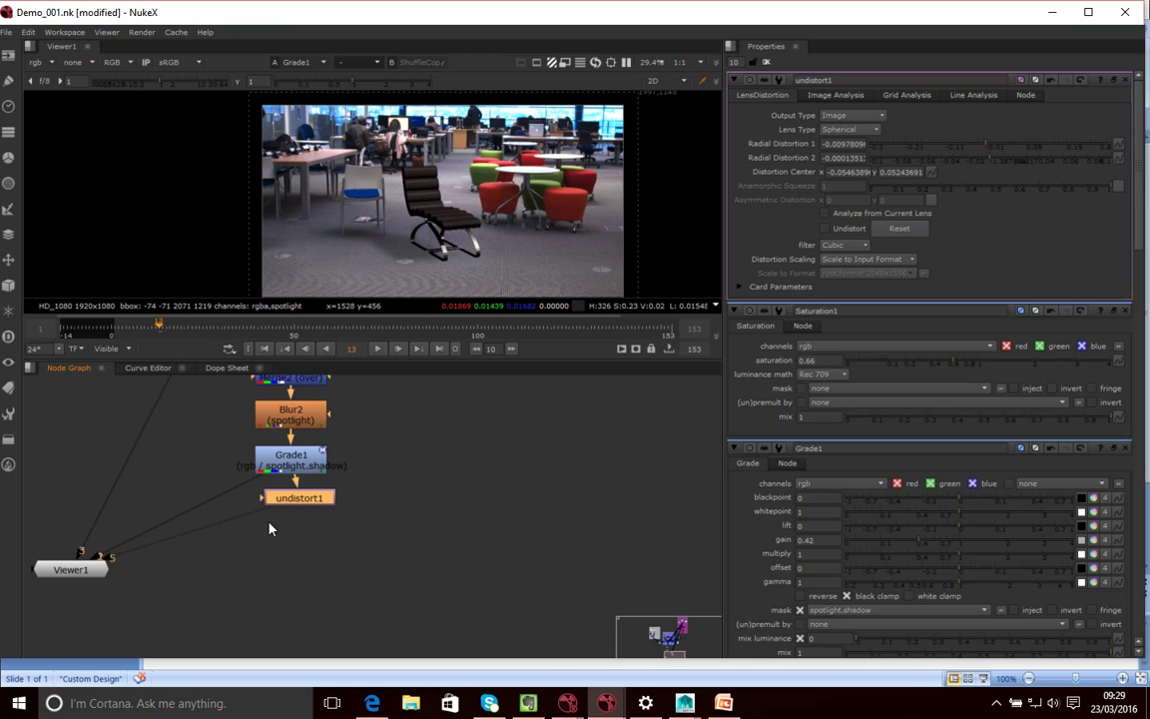
key(5)
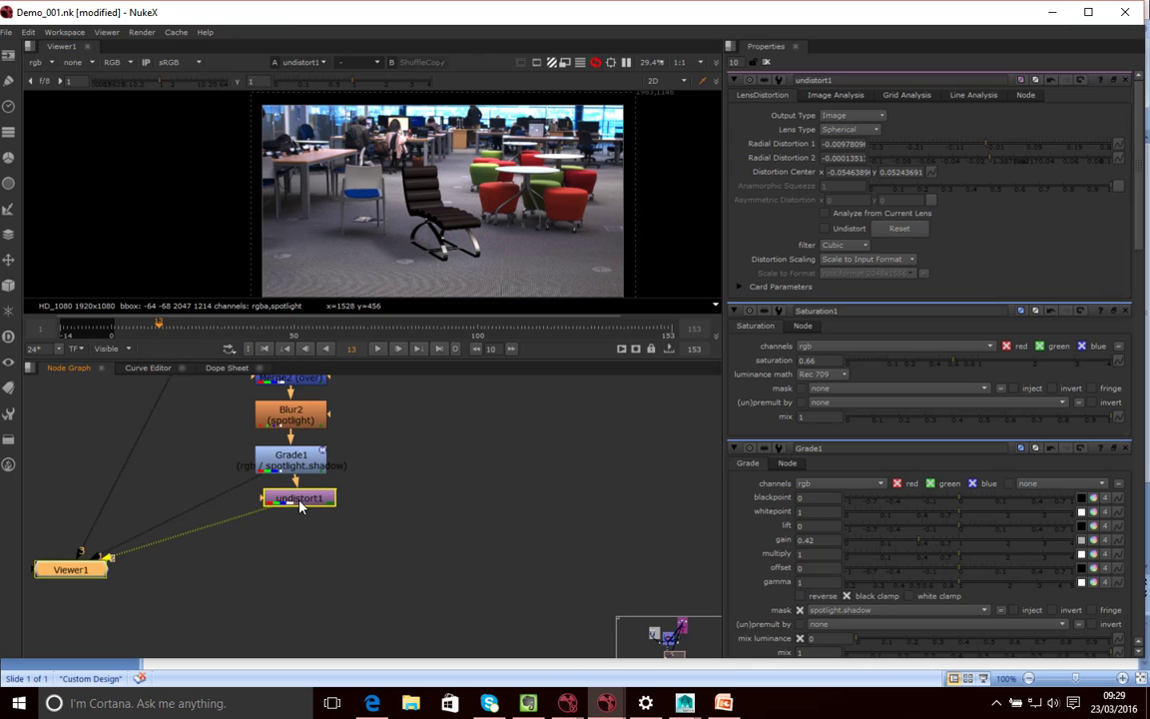